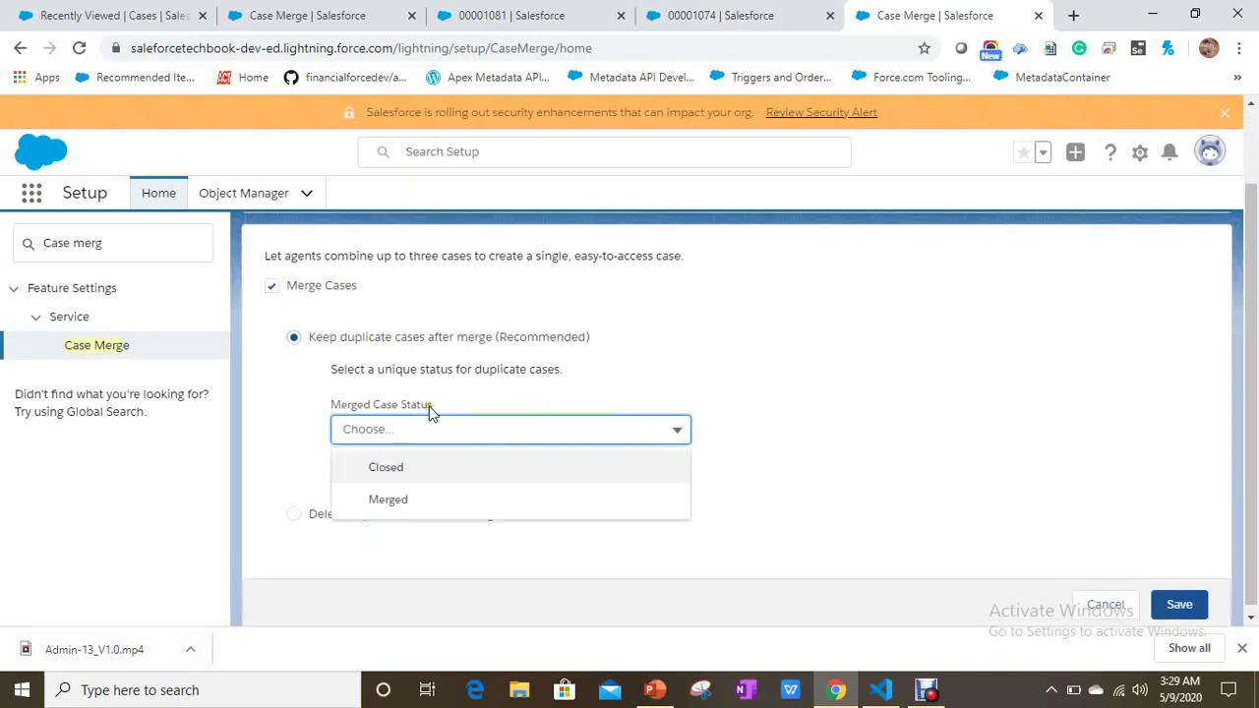
Save Merged as the merged case status without adding a new status, then return to case 00001074
left_click(389, 500)
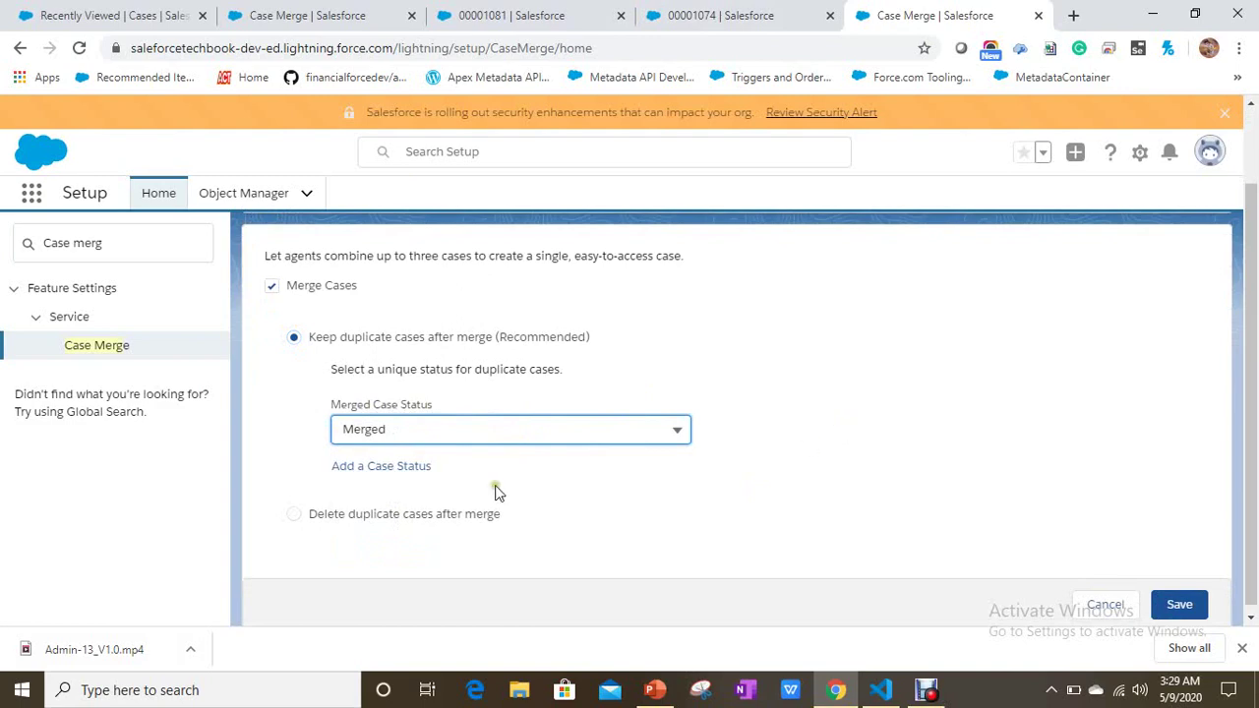
left_click(423, 470)
left_click_drag(517, 380, 370, 394)
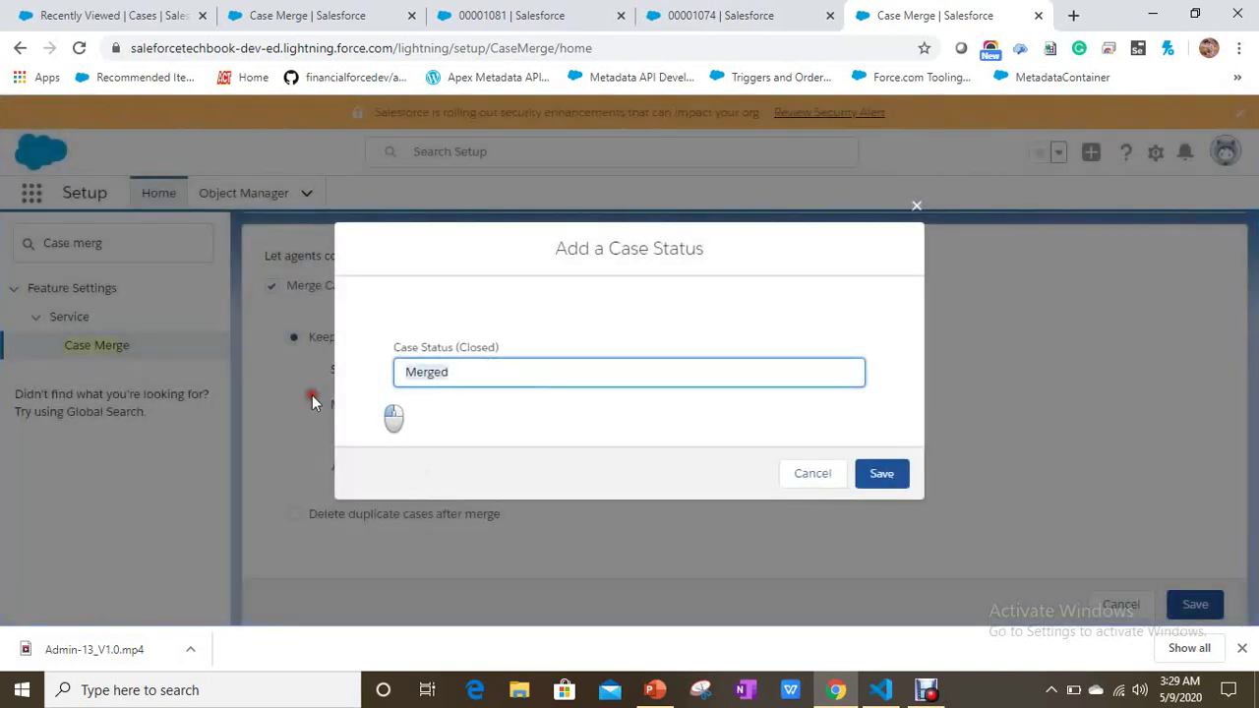
left_click(831, 473)
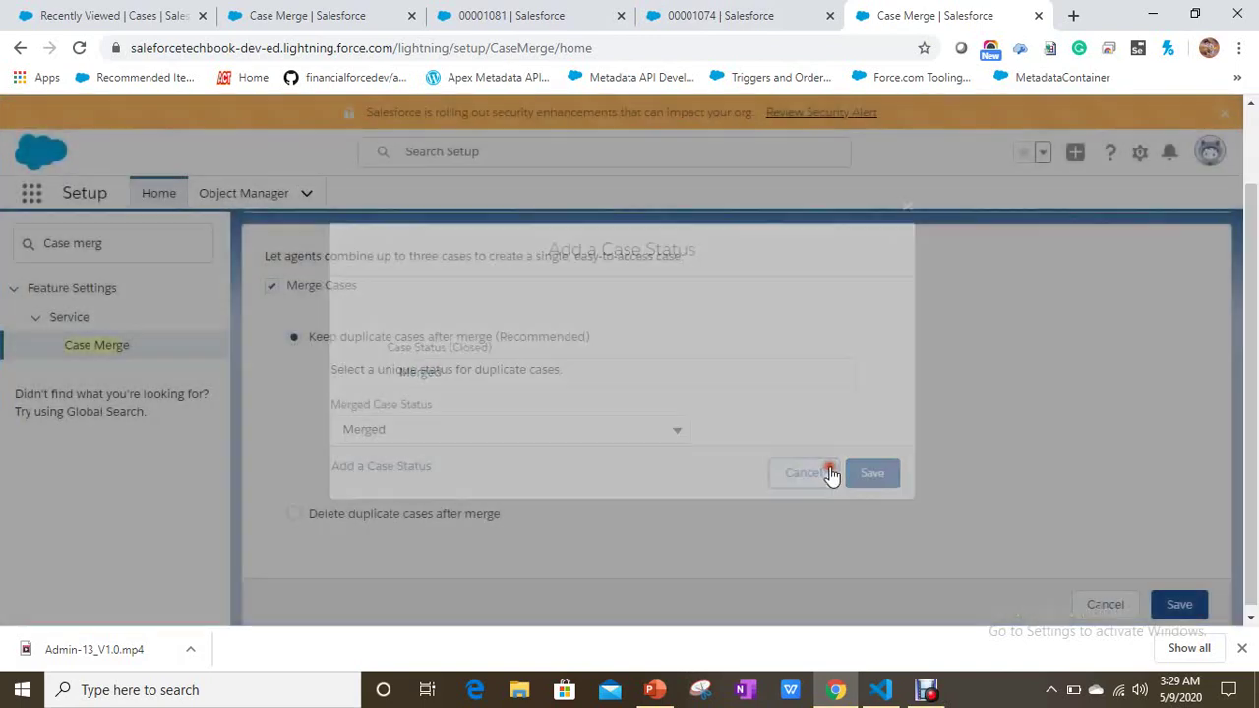
left_click(1179, 604)
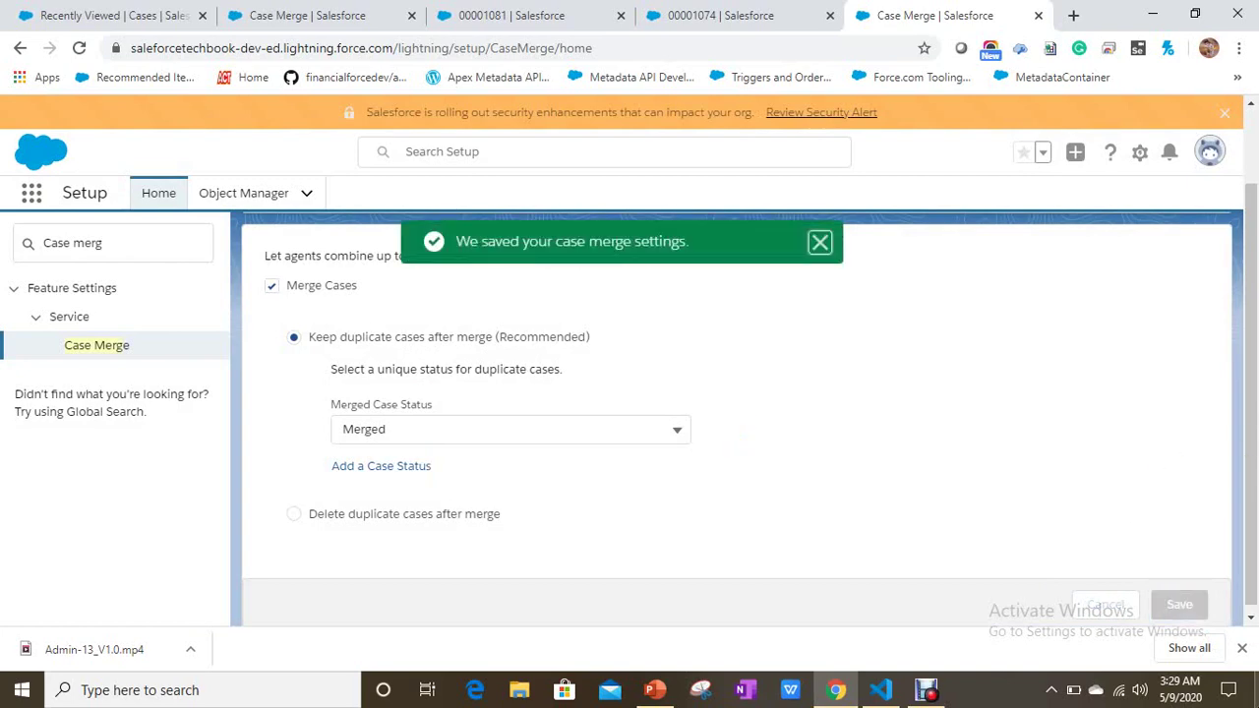
left_click(693, 11)
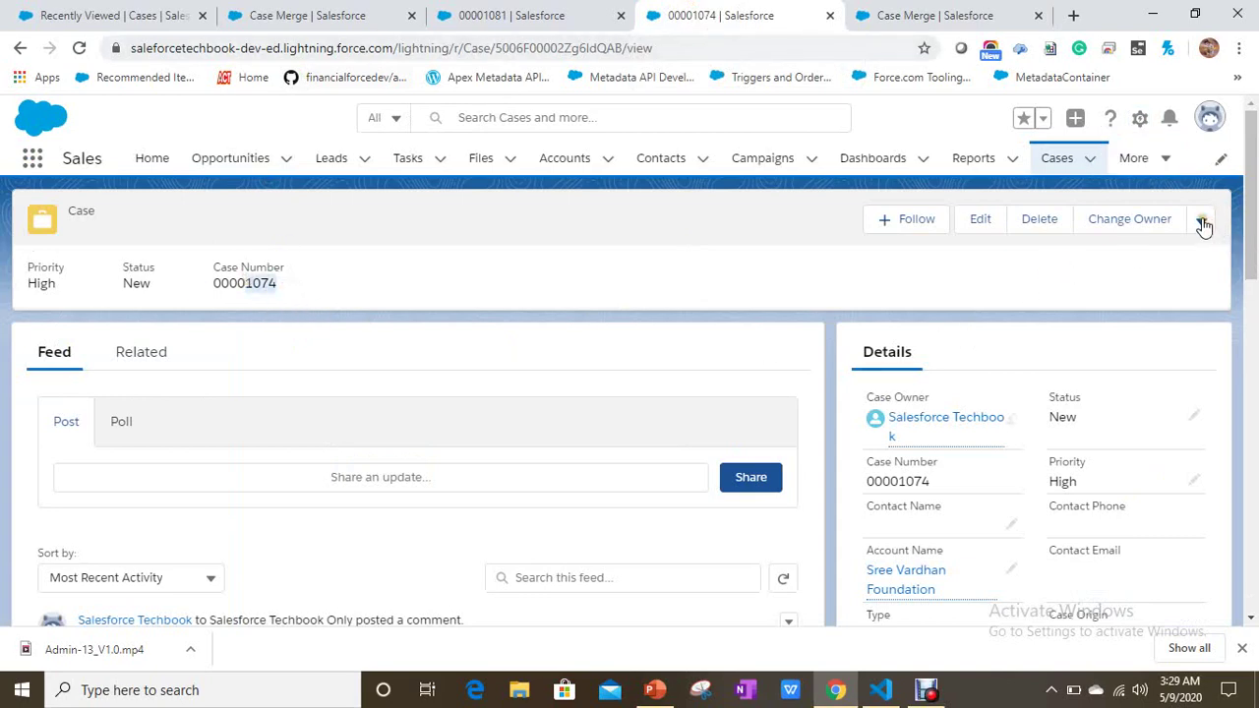
Reload case 00001074, select cases 00001076 and 00001077 for merging, and reach the field comparison
left_click(79, 48)
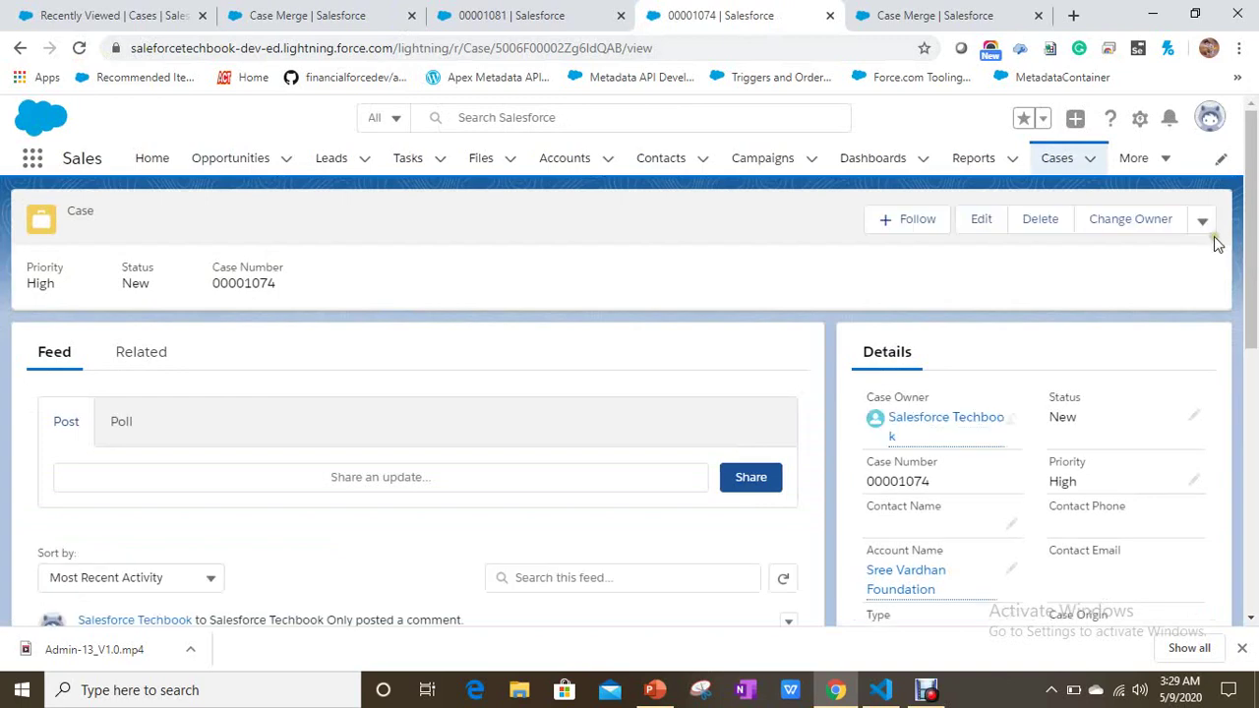
left_click(1204, 222)
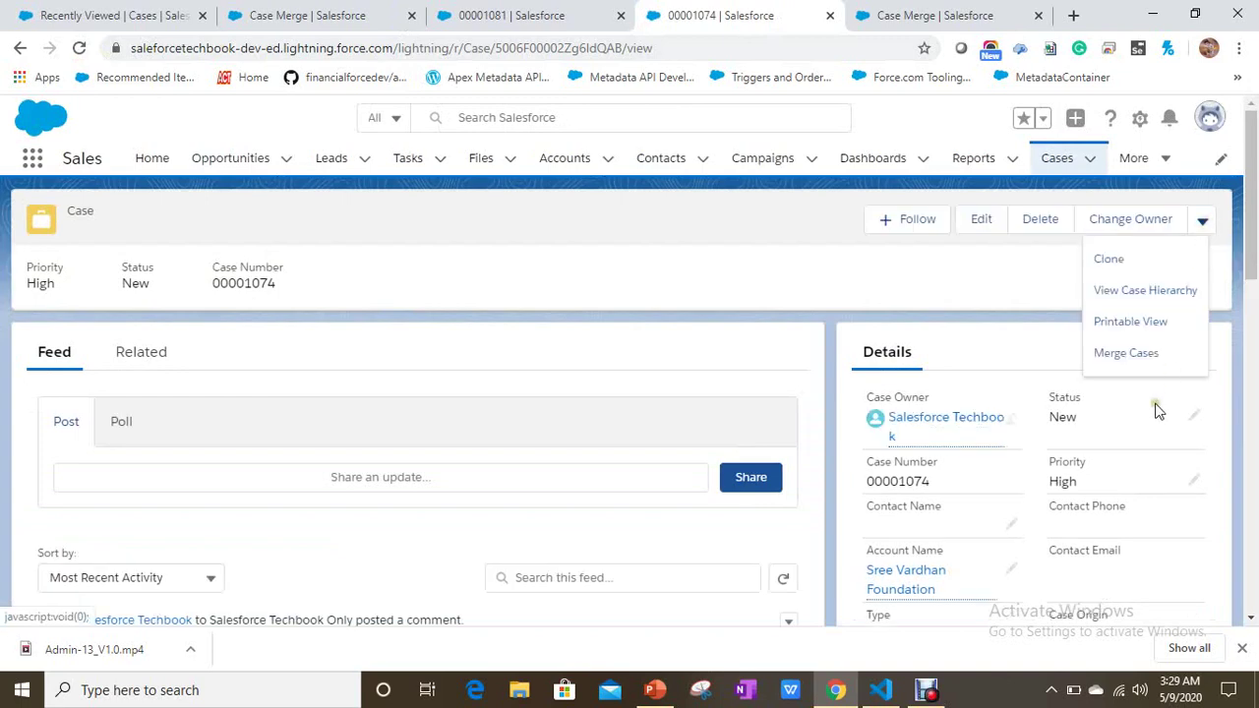
left_click(1159, 354)
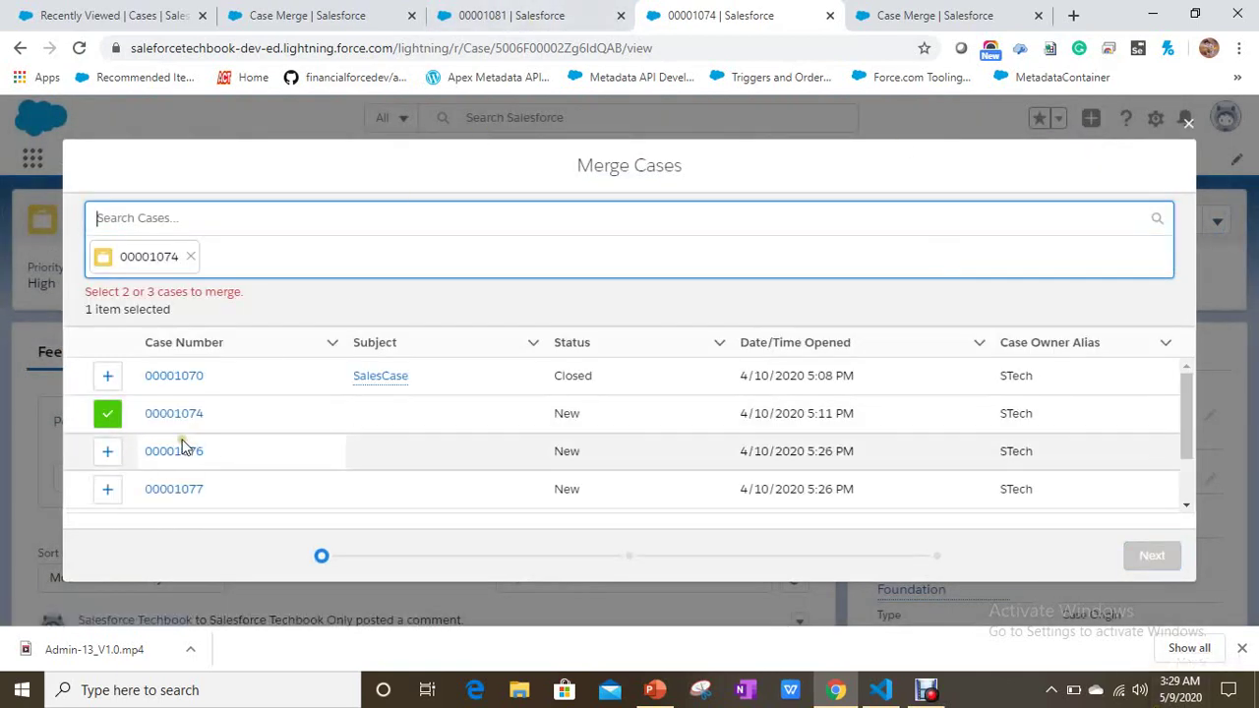
left_click(112, 453)
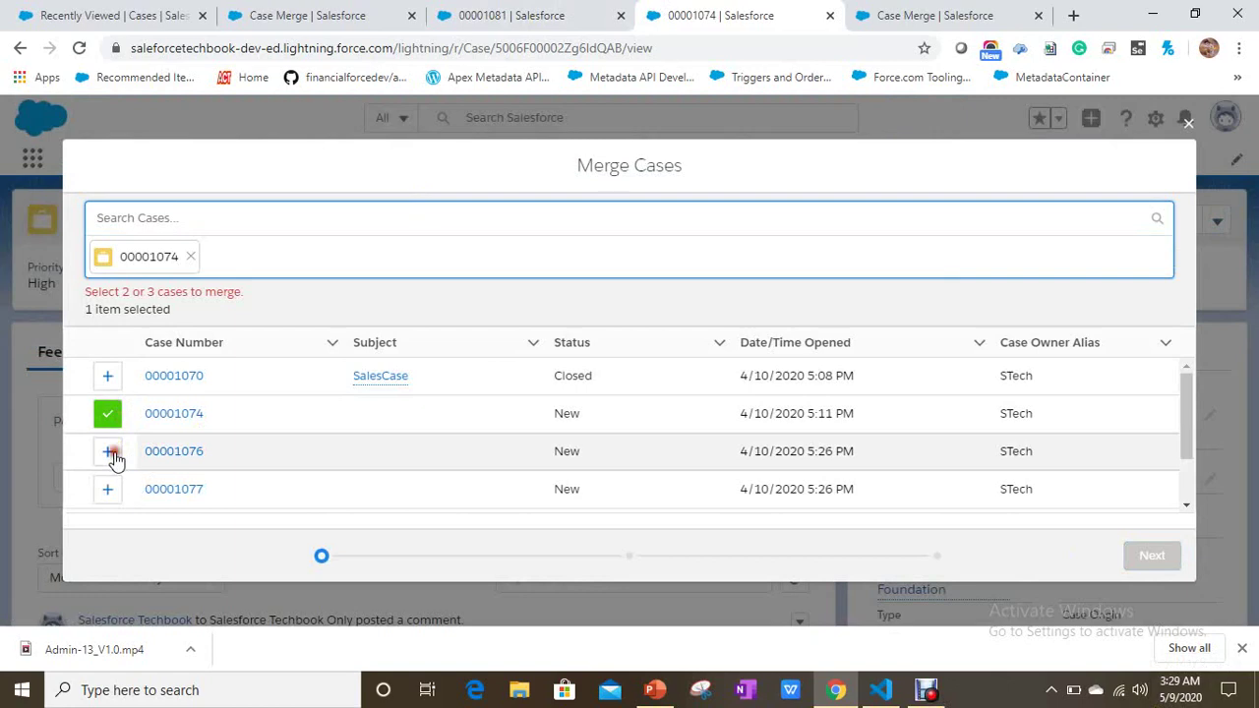
left_click(107, 489)
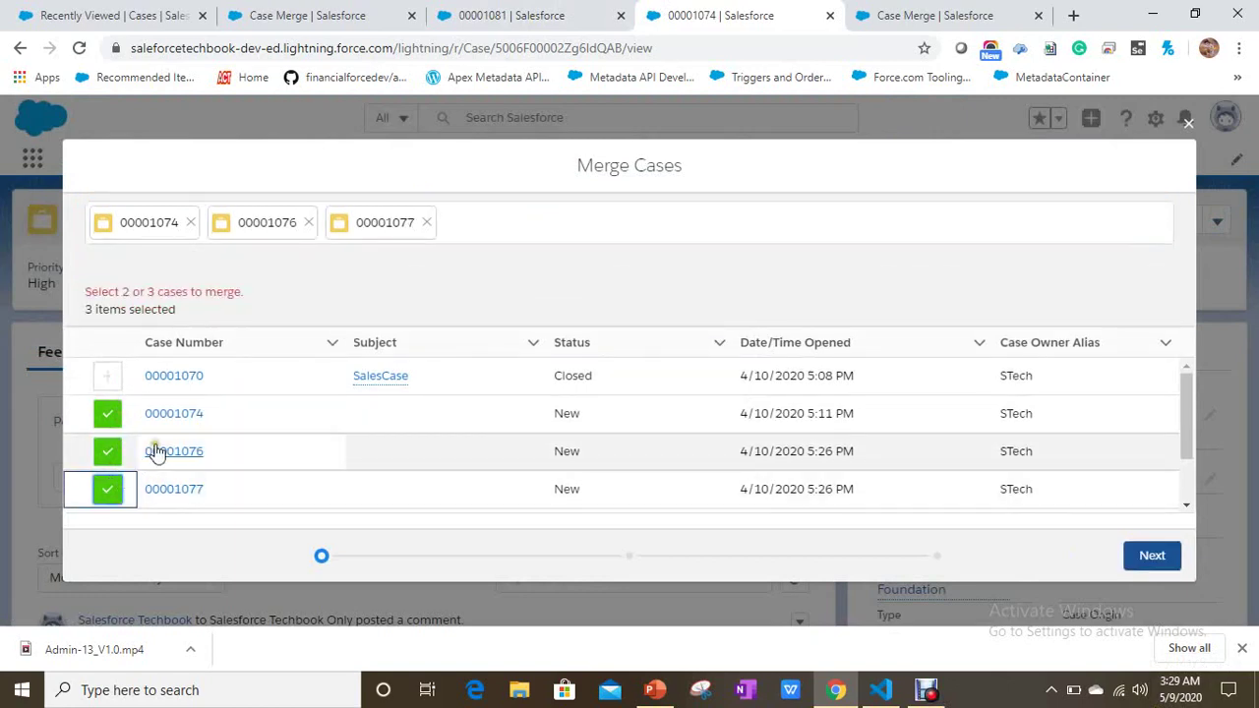
scroll(286, 466, "down", 2)
left_click(1151, 555)
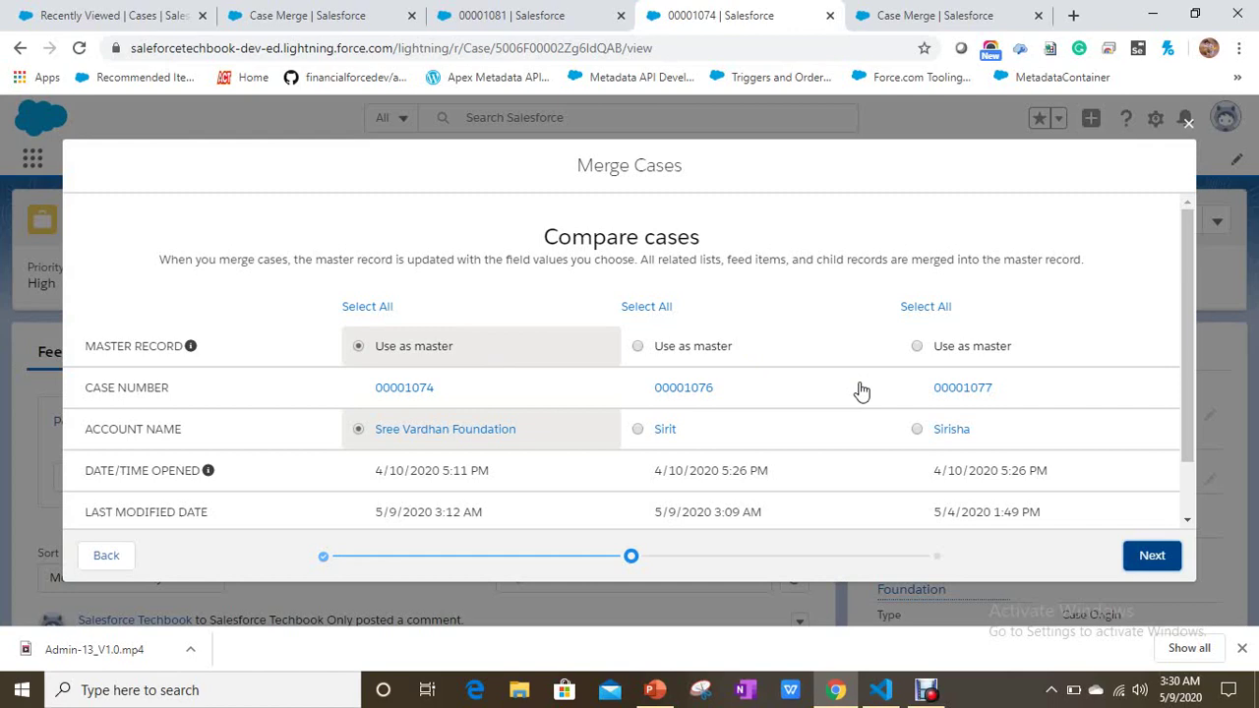
Show all fields in the case comparison and review them
scroll(829, 380, "down", 2)
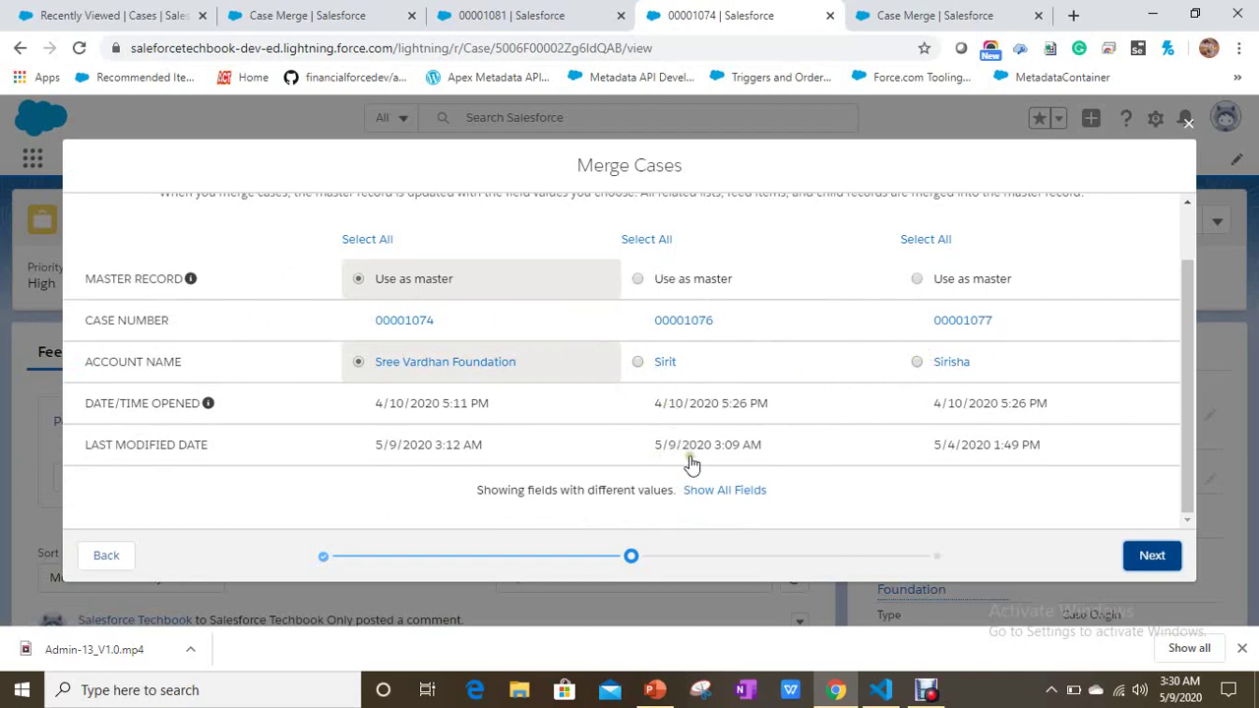
left_click(730, 492)
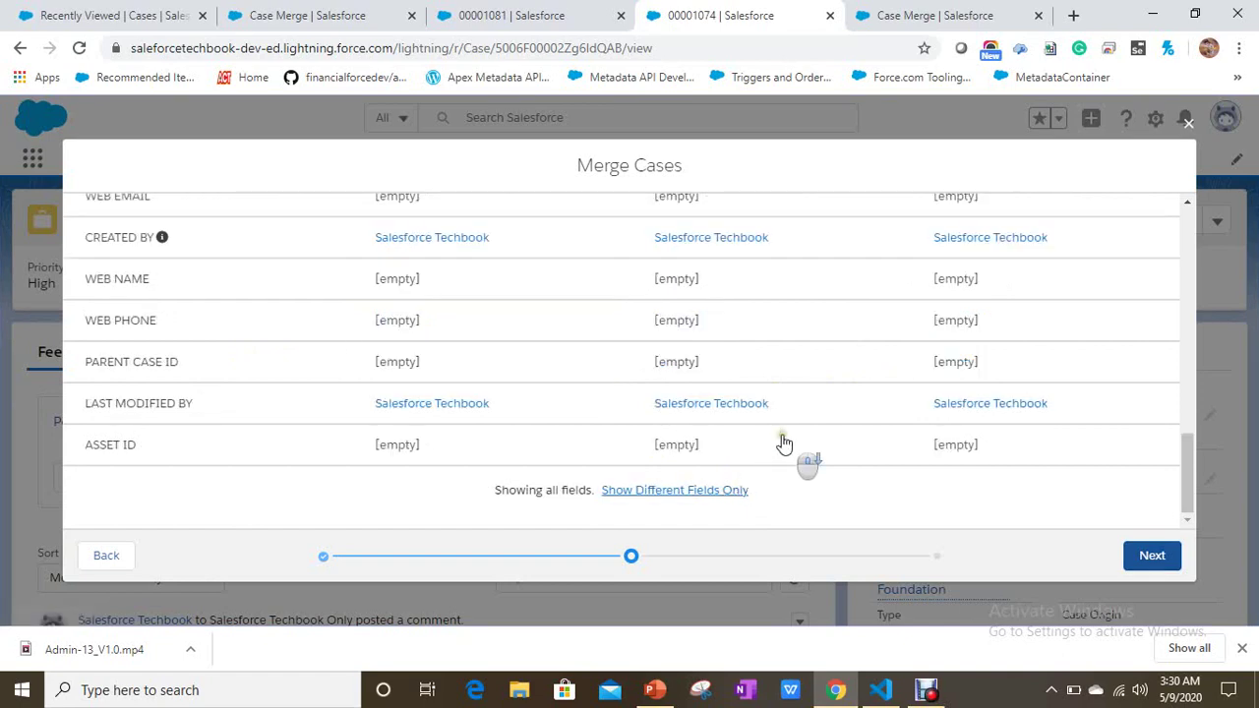
scroll(749, 425, "up", 3)
scroll(757, 416, "up", 5)
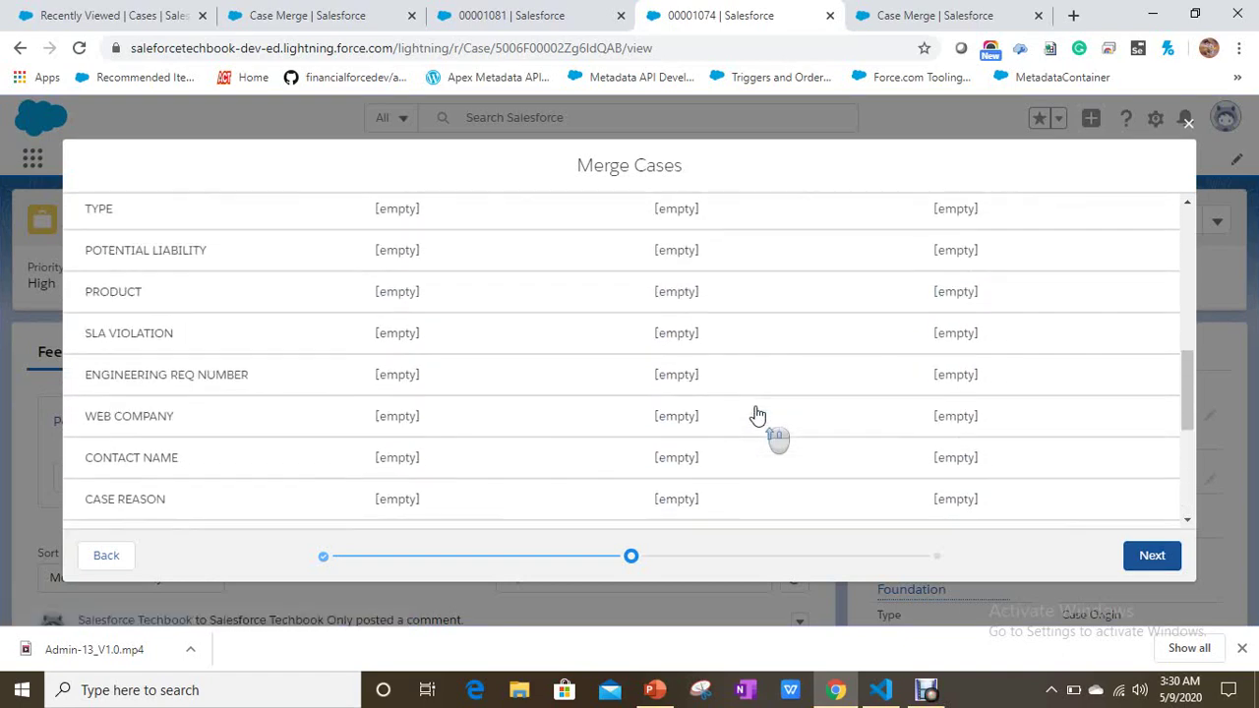
scroll(746, 417, "up", 10)
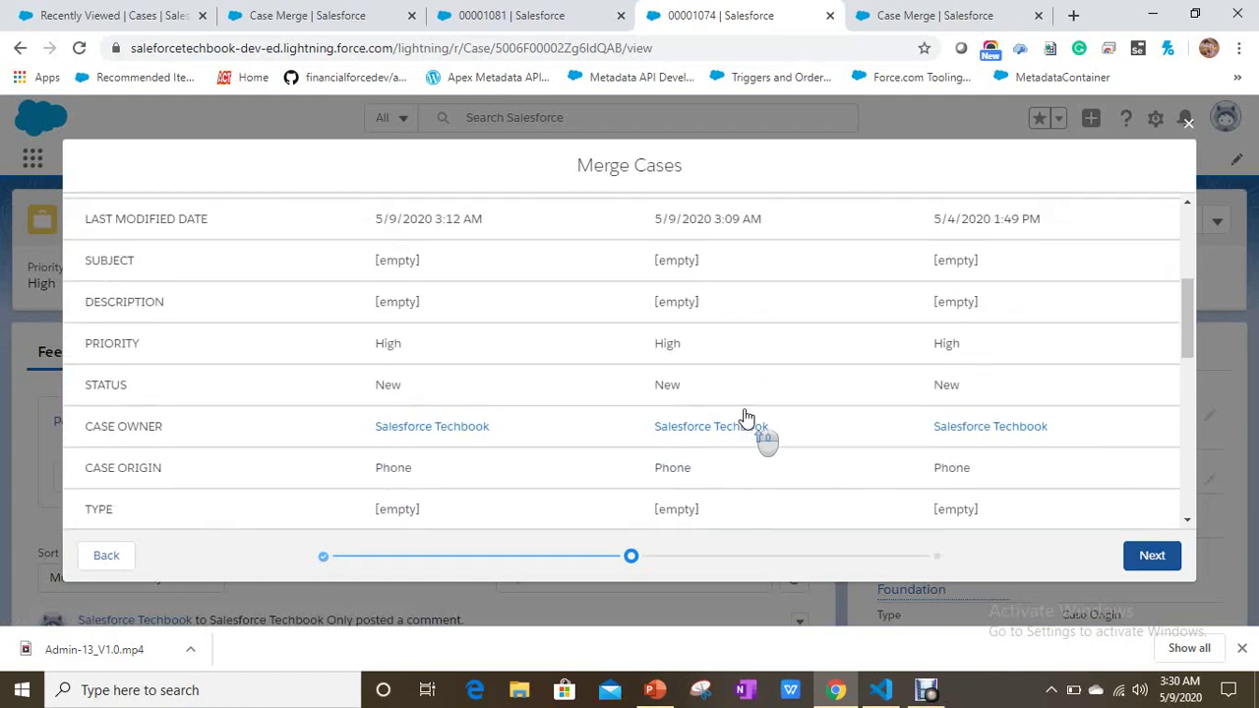
scroll(755, 441, "up", 2)
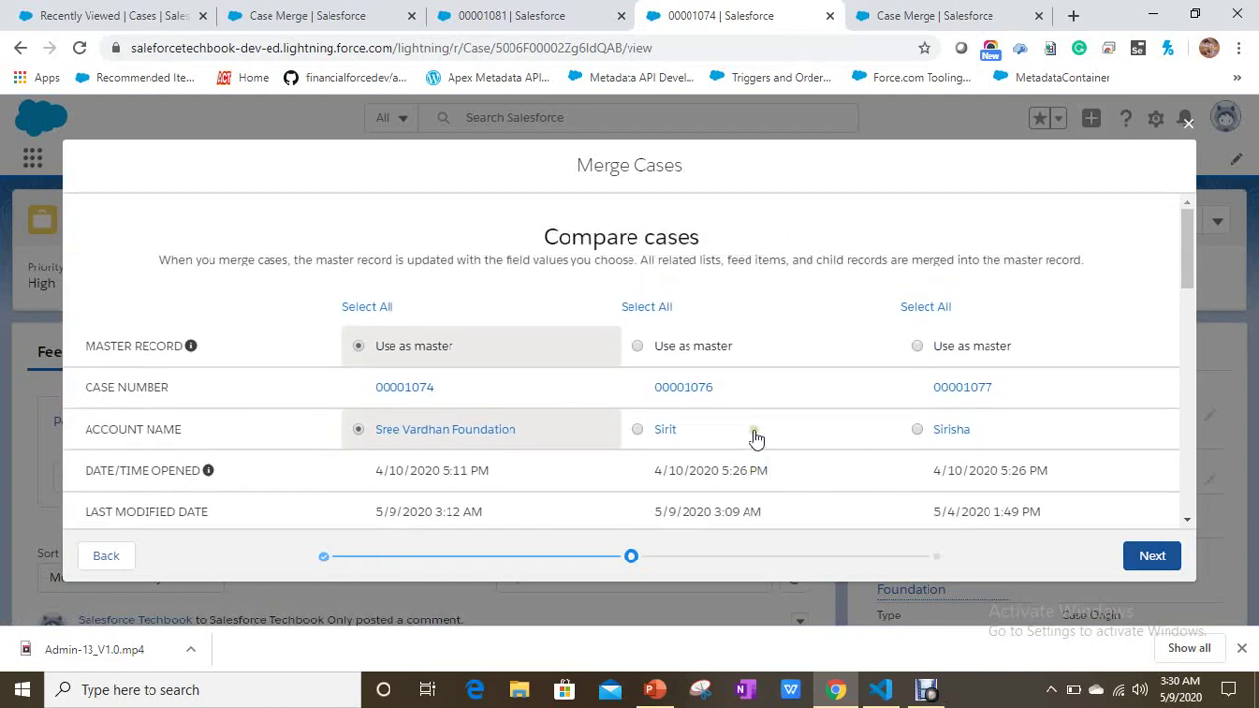
scroll(757, 398, "down", 10)
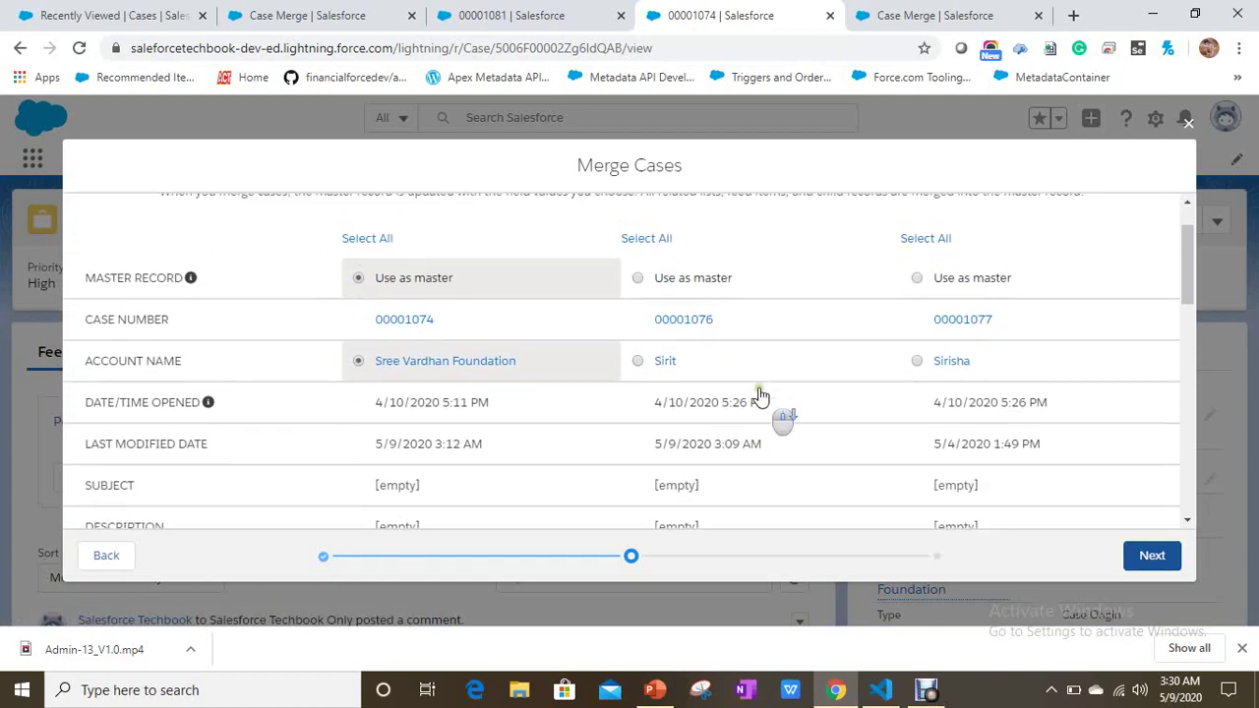
scroll(750, 411, "up", 5)
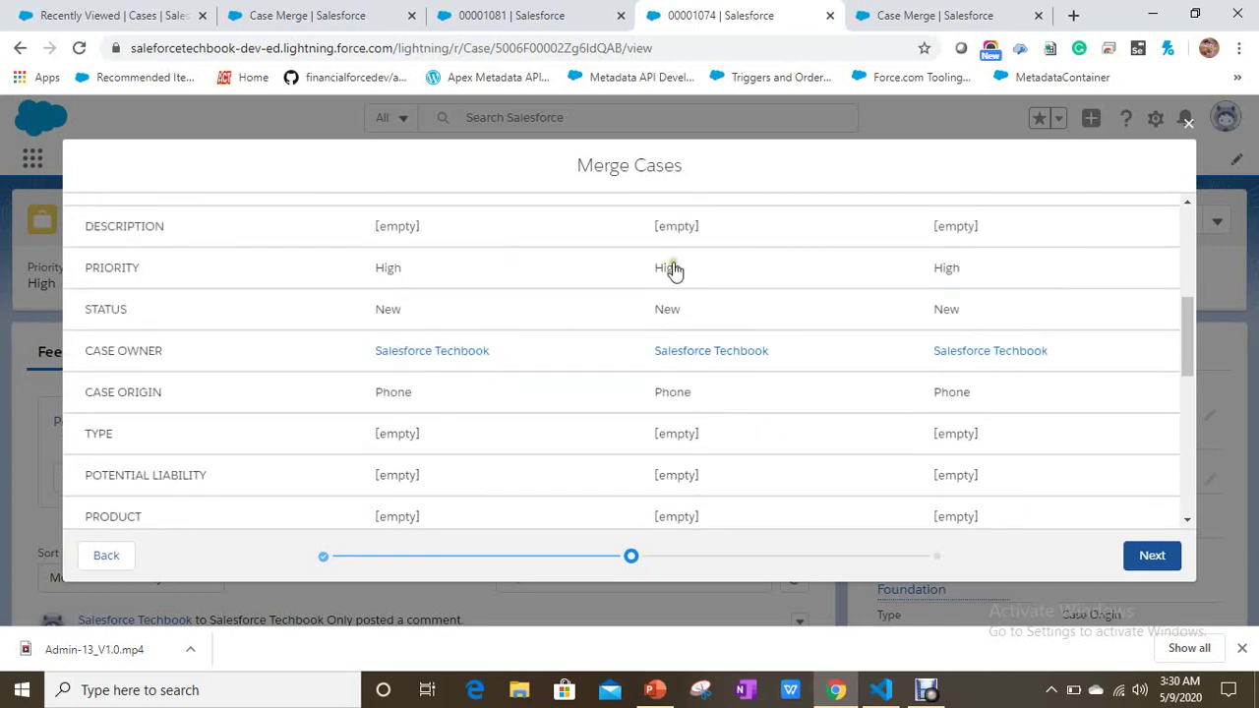
scroll(974, 295, "up", 12)
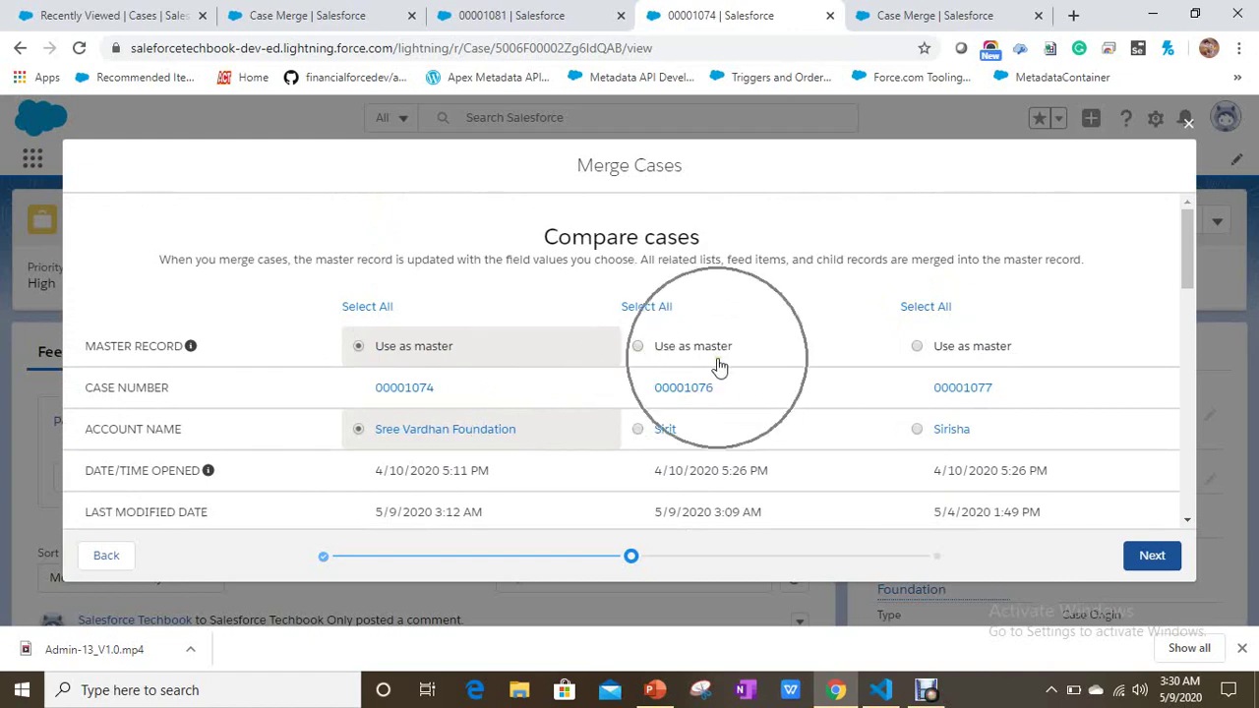
Take the Account Name from case 00001076 and advance to the merge confirmation
left_click(434, 403)
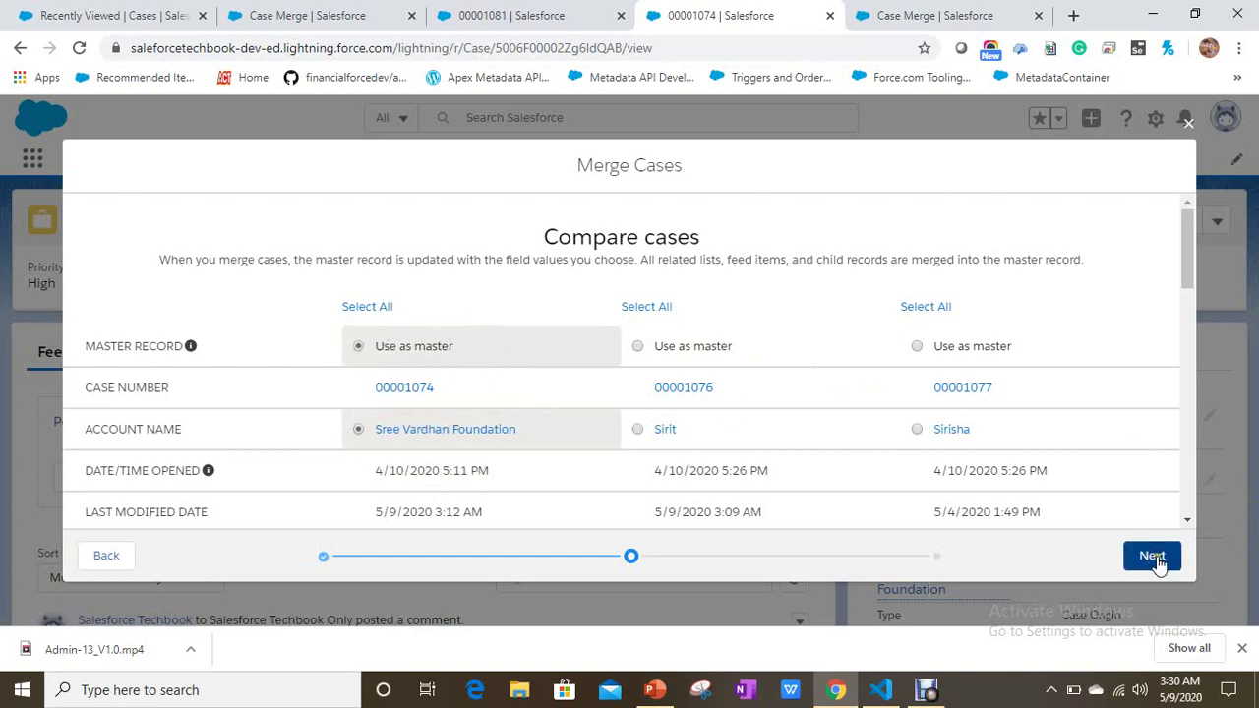
left_click(638, 431)
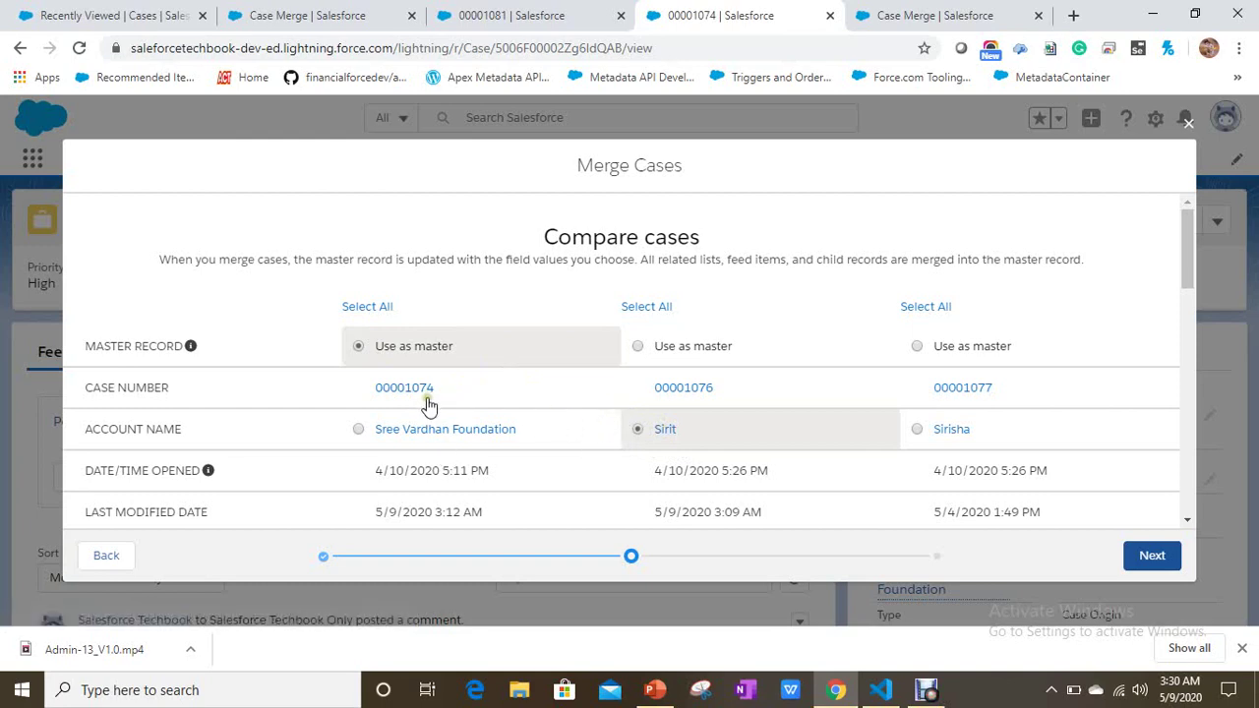
left_click(1156, 555)
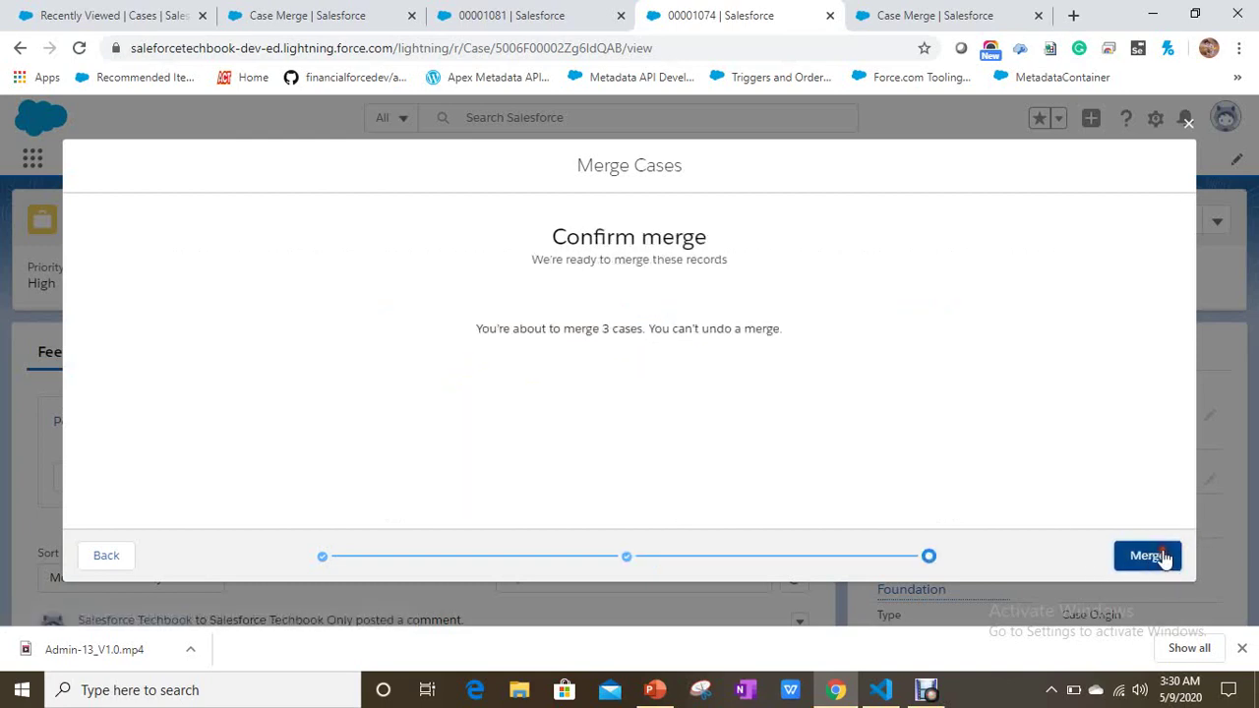
Complete the three-case merge and bring up link options for merged case 00001070 under Related
left_click(1143, 556)
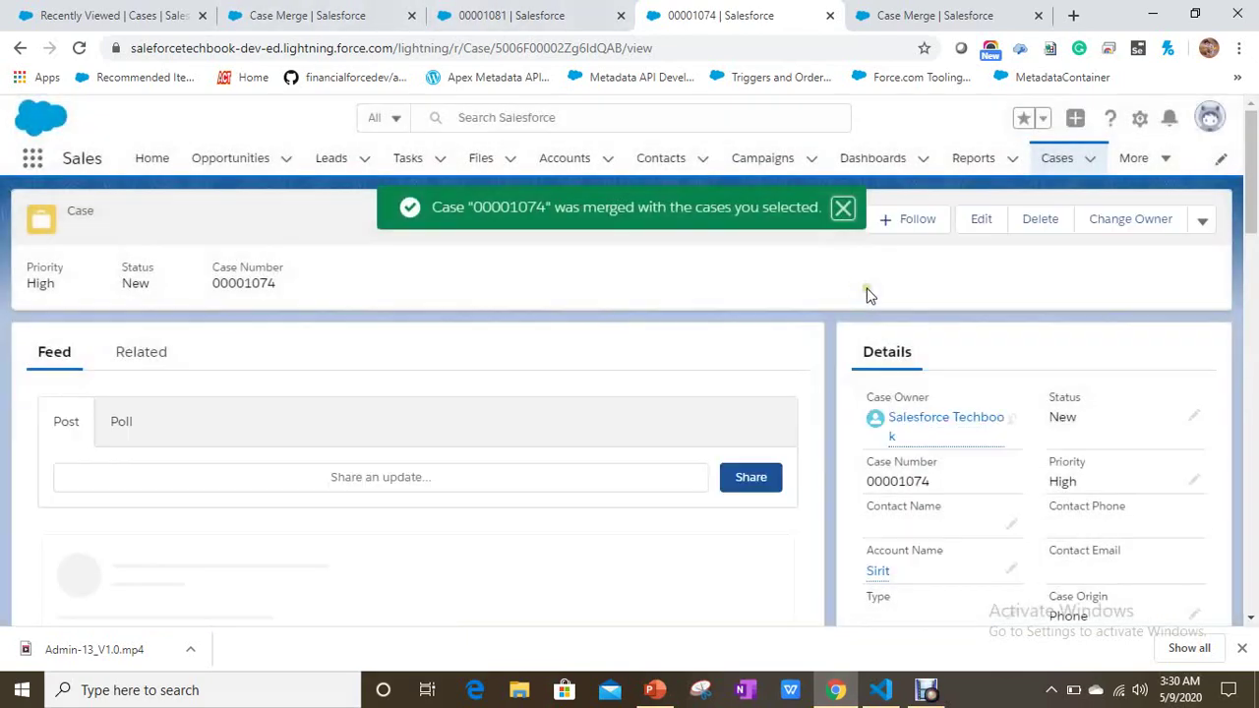
left_click(842, 209)
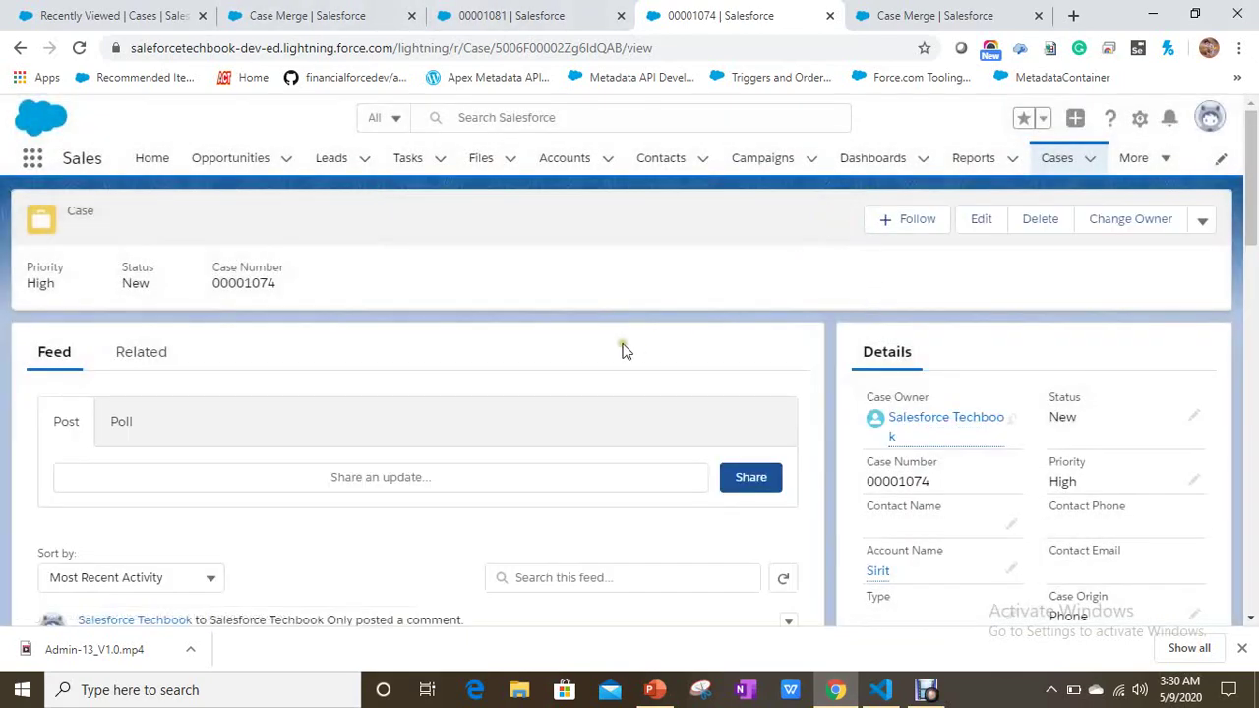
left_click(148, 353)
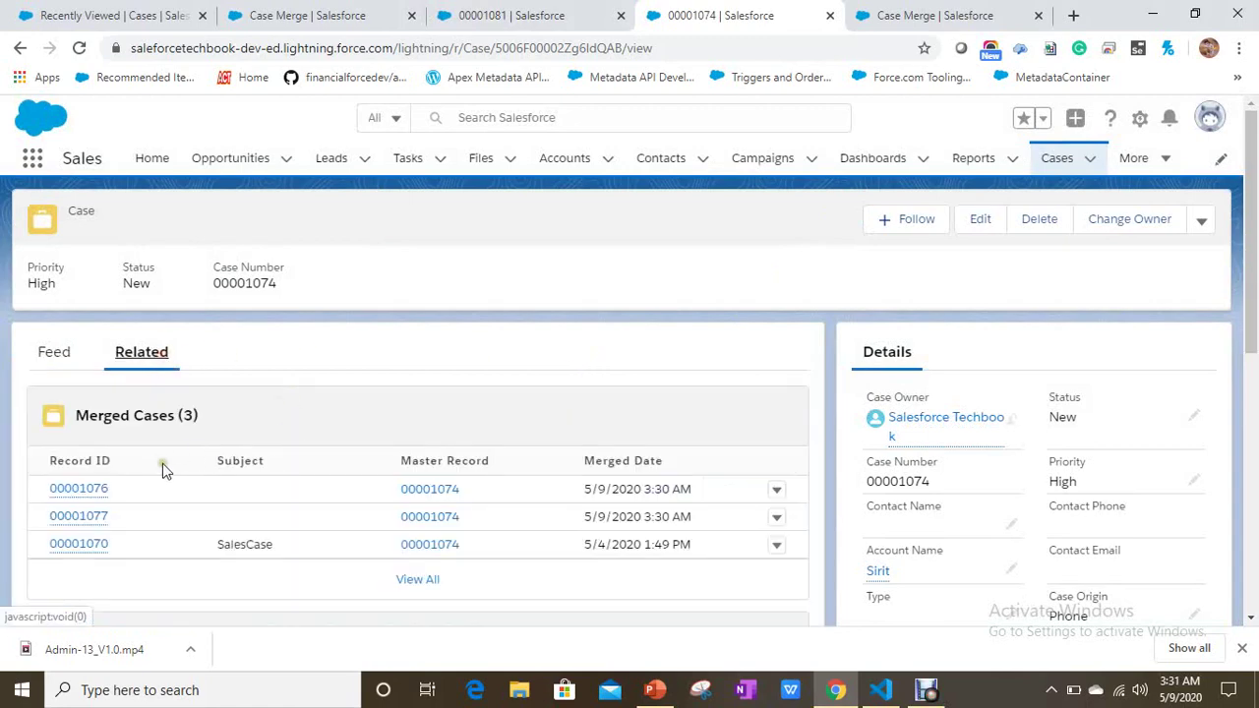
scroll(192, 488, "down", 1)
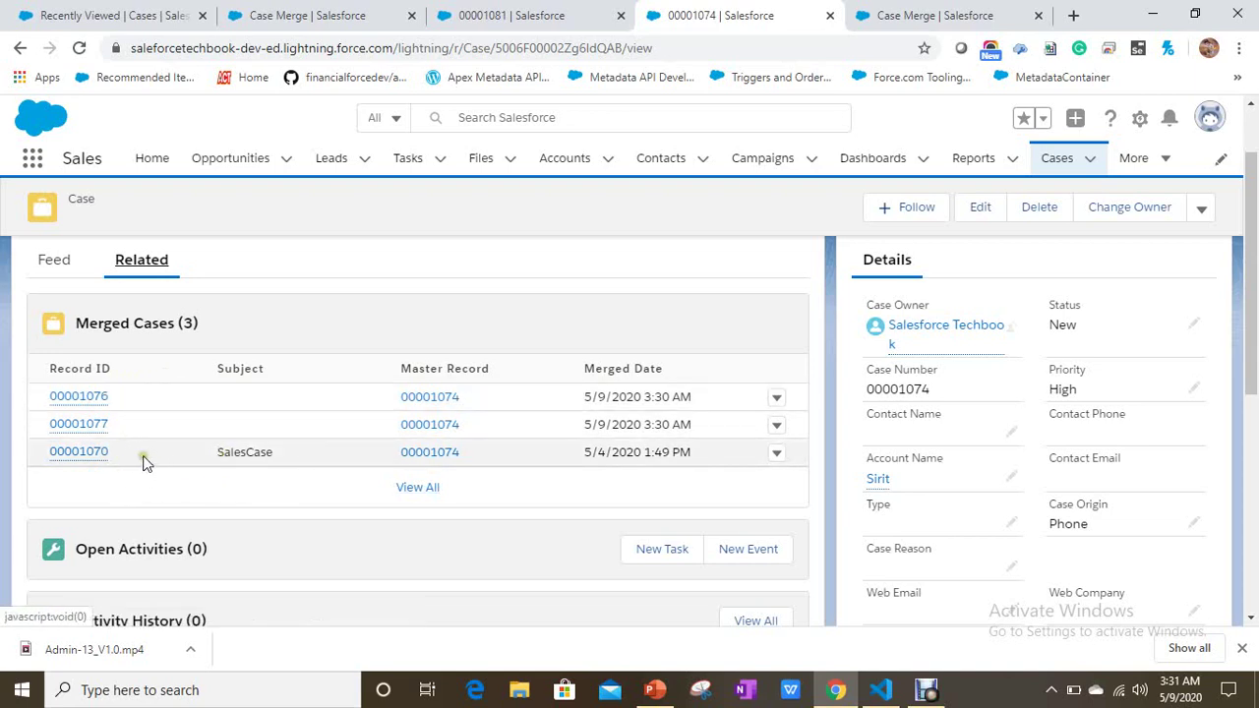
right_click(91, 454)
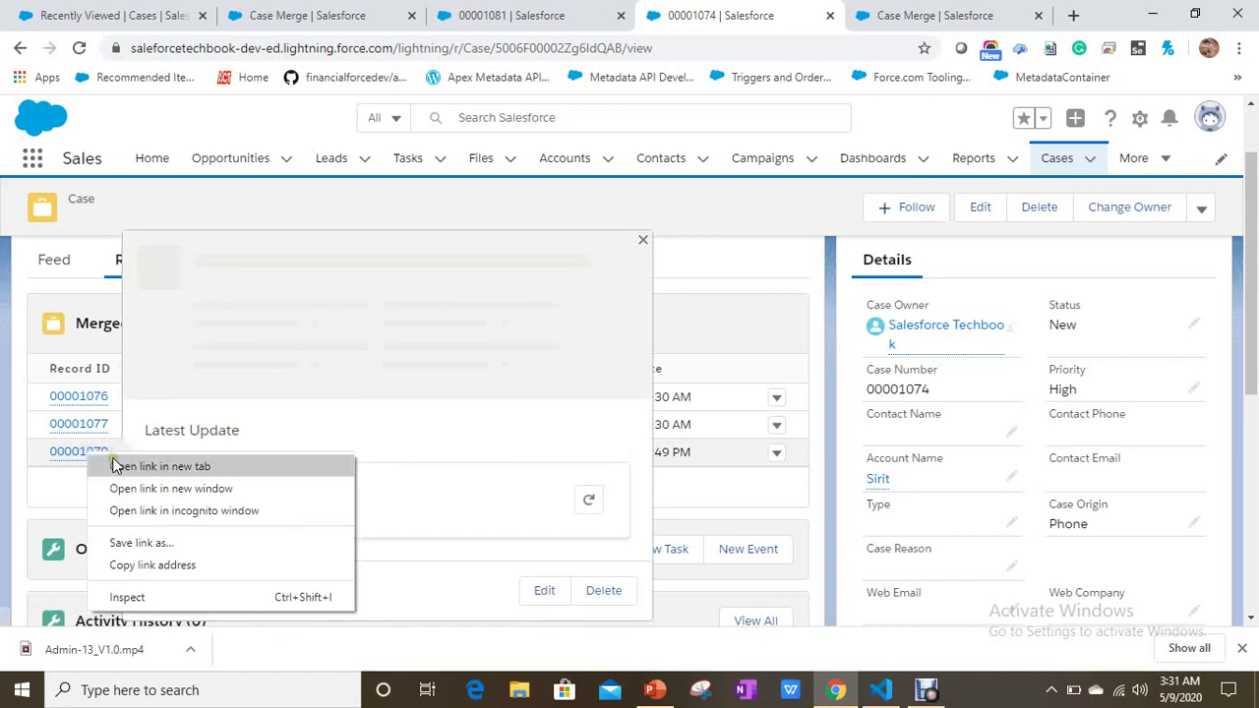
Open case 00001070 in a new tab and highlight the [Merged] prefix in its title
left_click(103, 467)
left_click(846, 21)
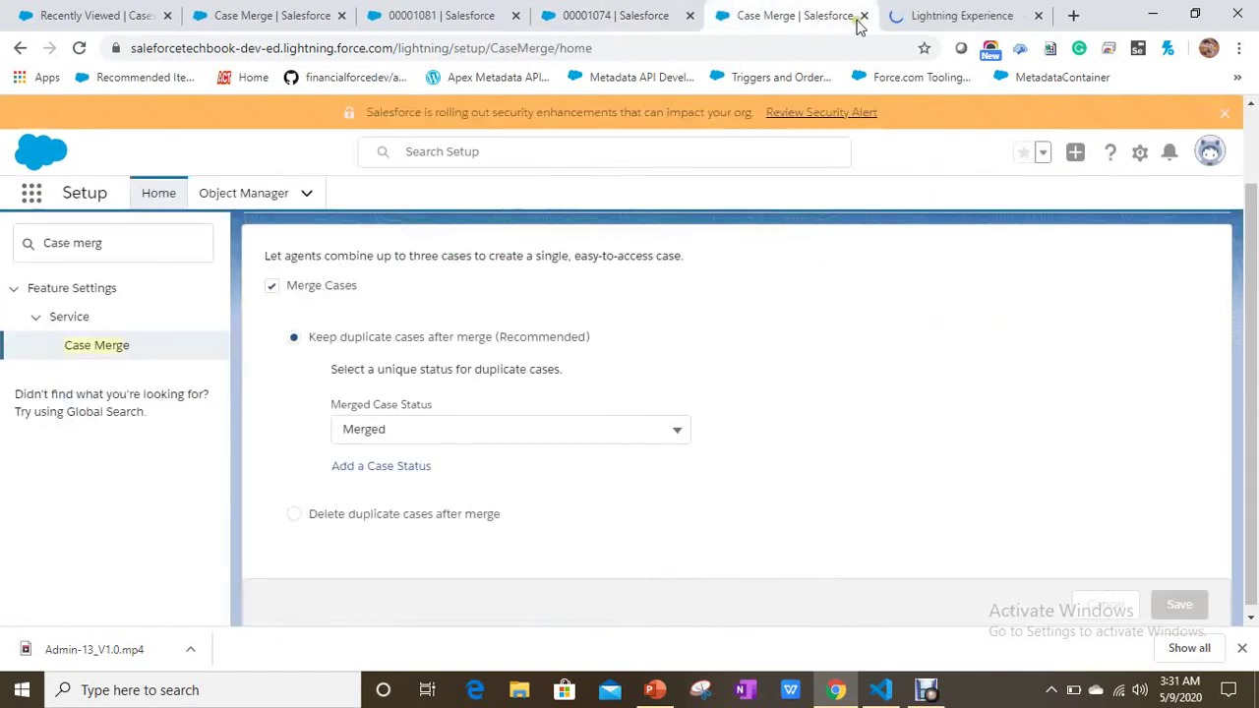
left_click(912, 12)
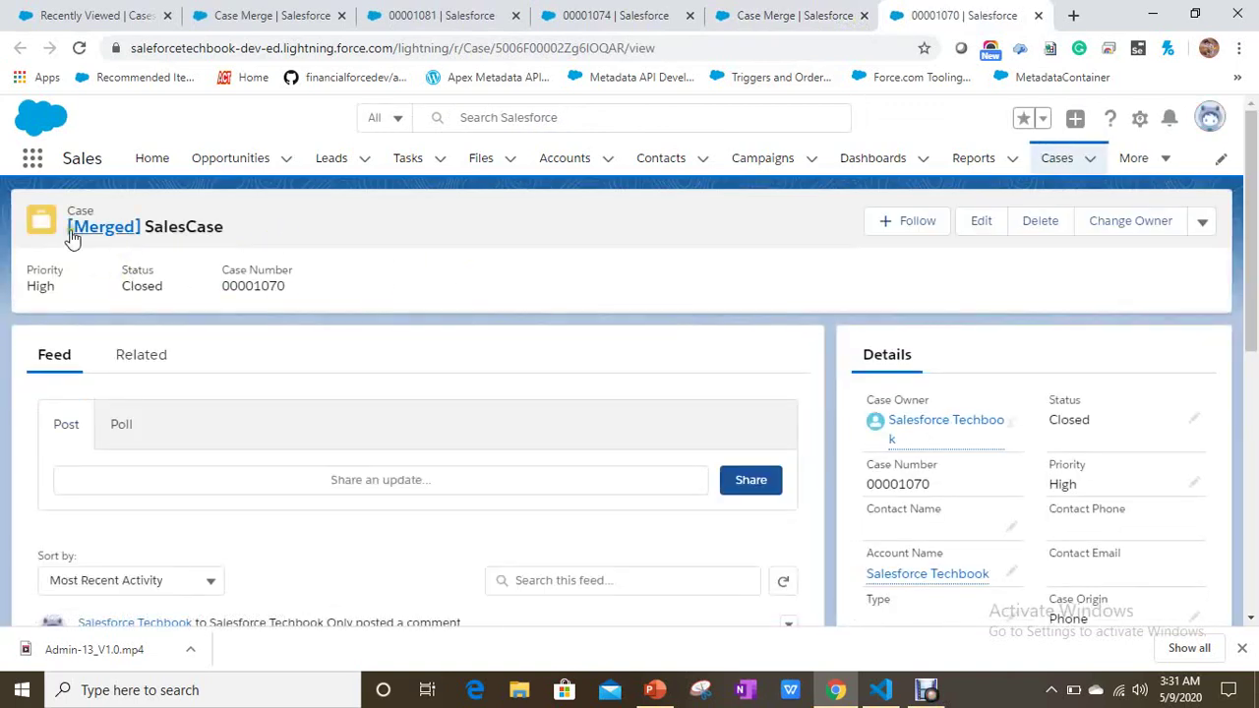
left_click_drag(67, 228, 145, 228)
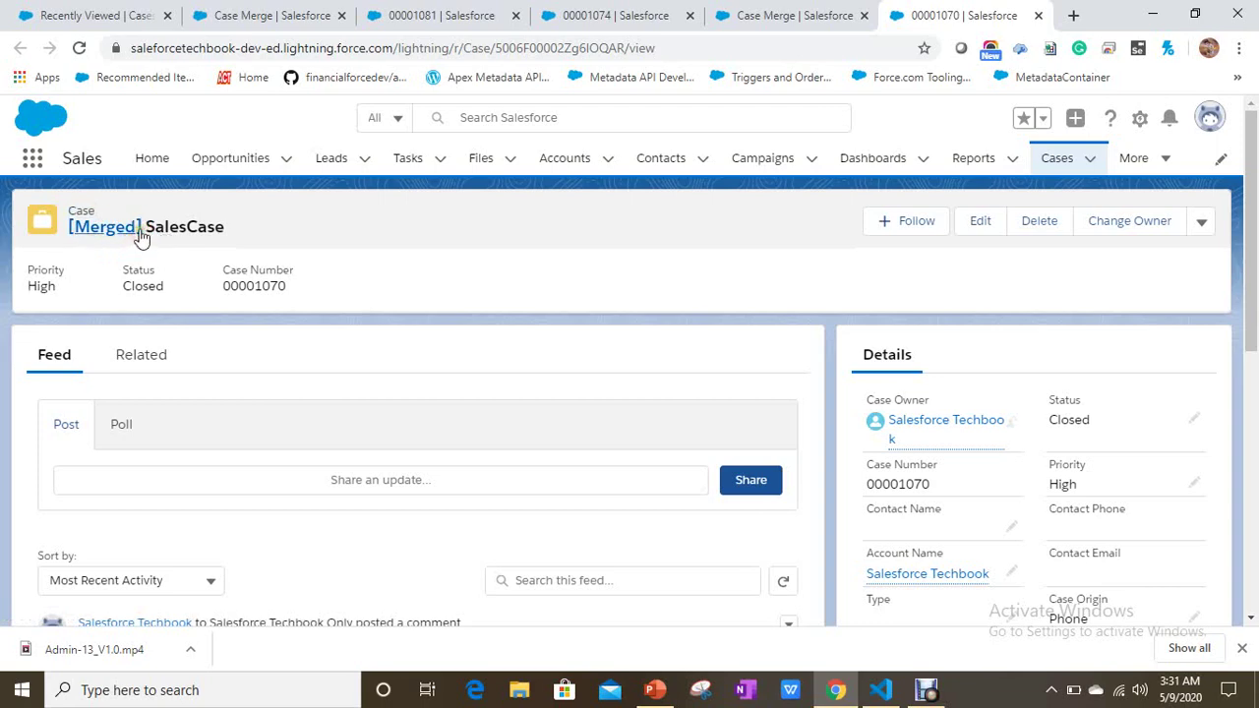
left_click(77, 233)
left_click(169, 223)
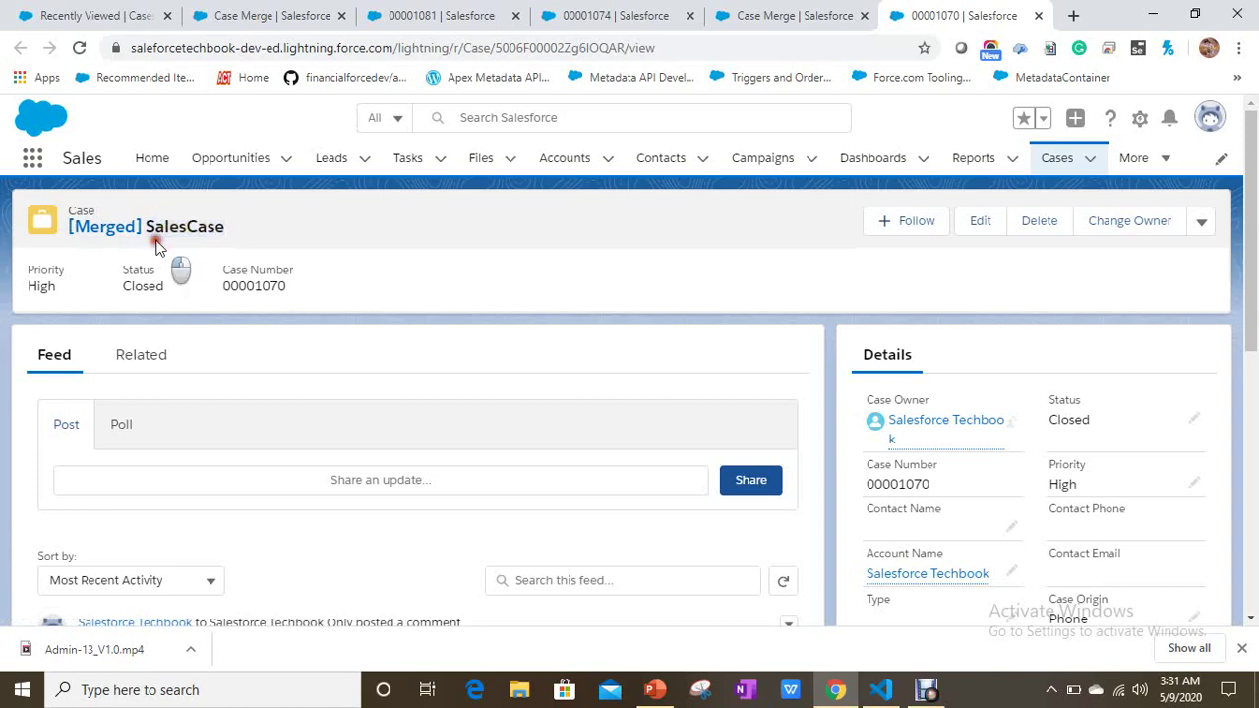
left_click_drag(136, 233, 69, 228)
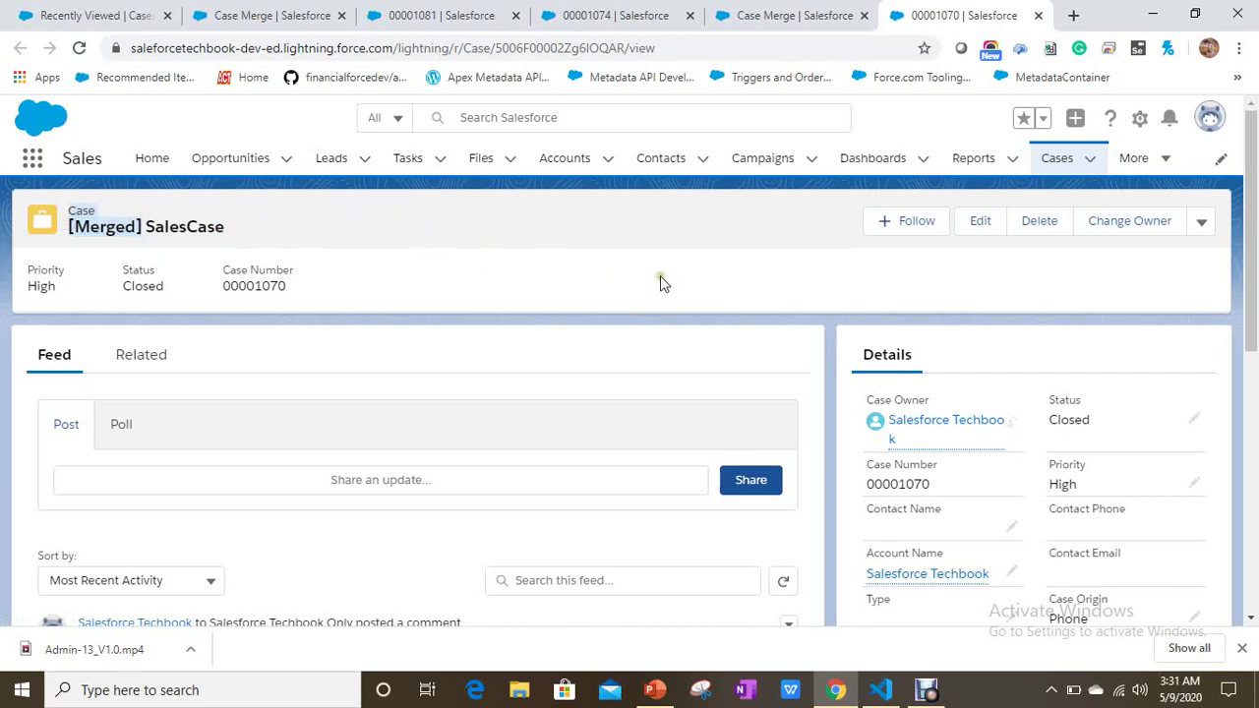
Check case 00001070's actions menu, then return to case 00001074
left_click(1203, 222)
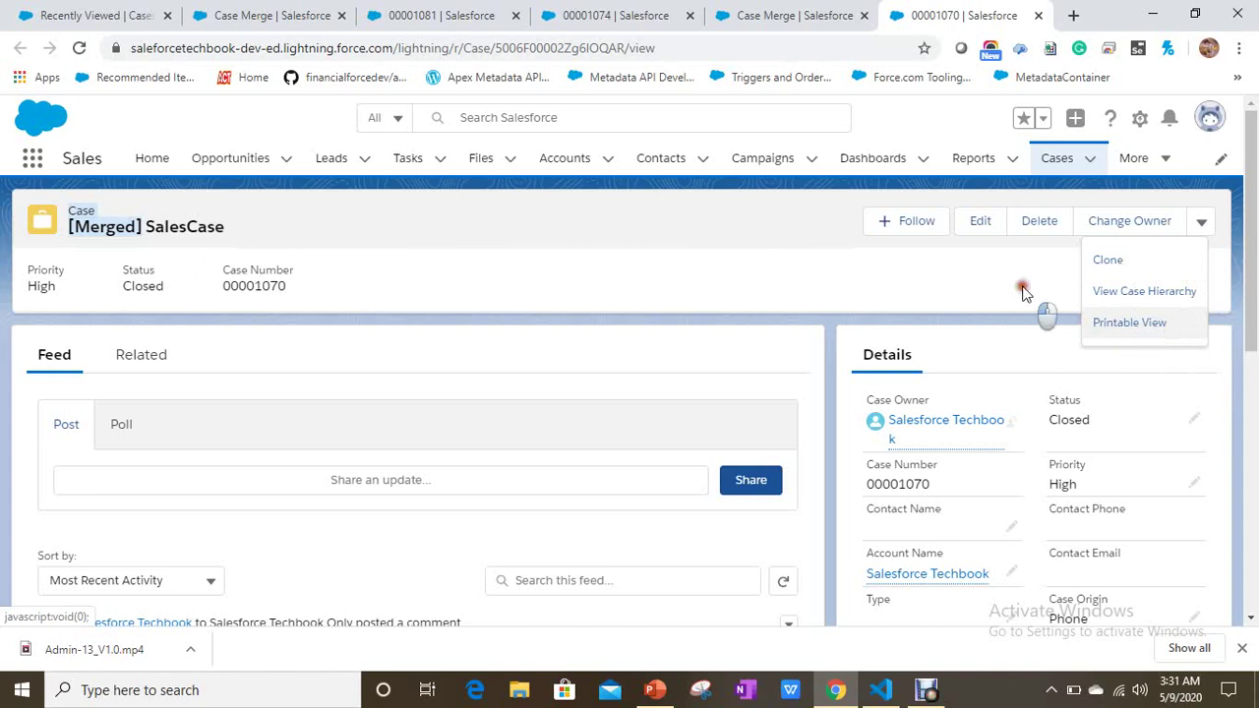
left_click(795, 15)
left_click(937, 11)
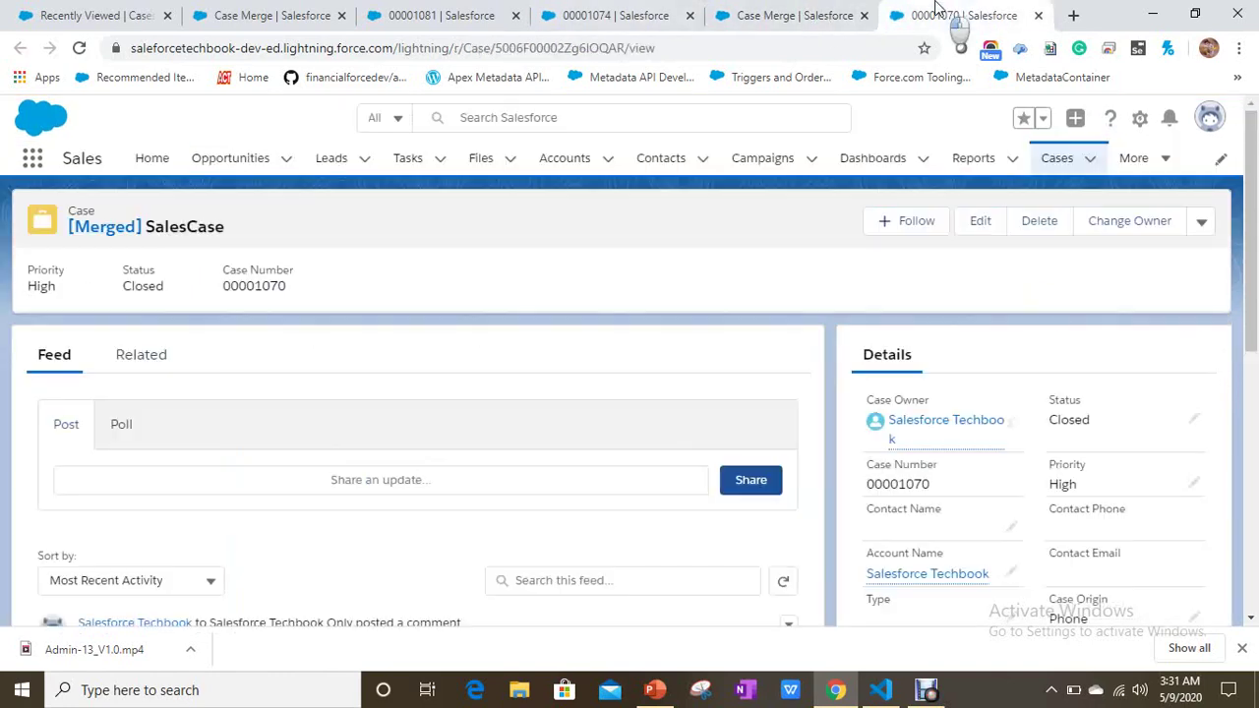
left_click(615, 14)
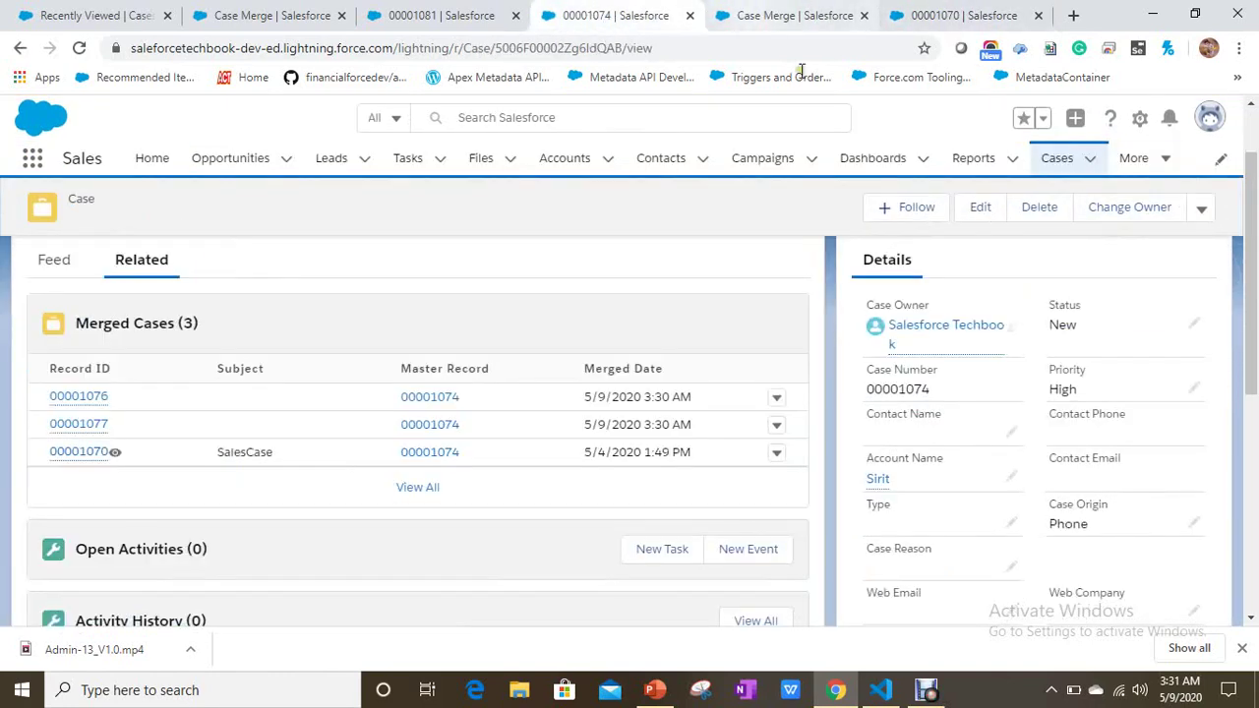
left_click(1202, 208)
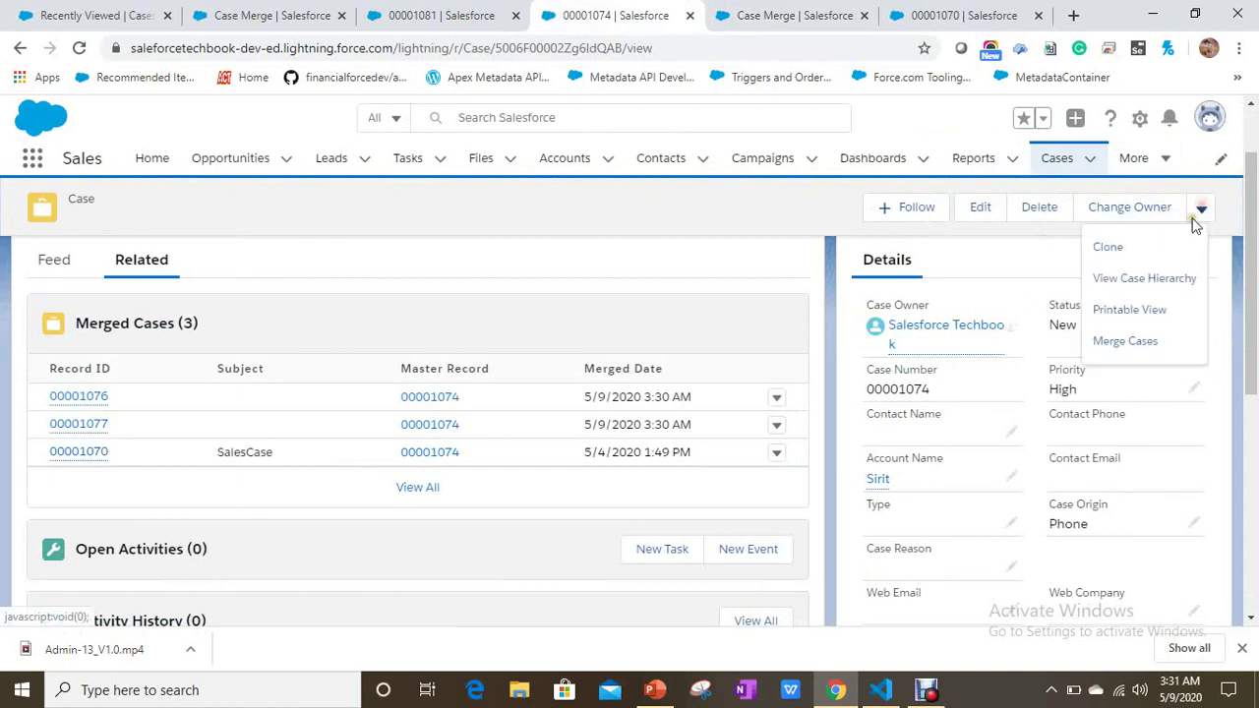
left_click(1132, 344)
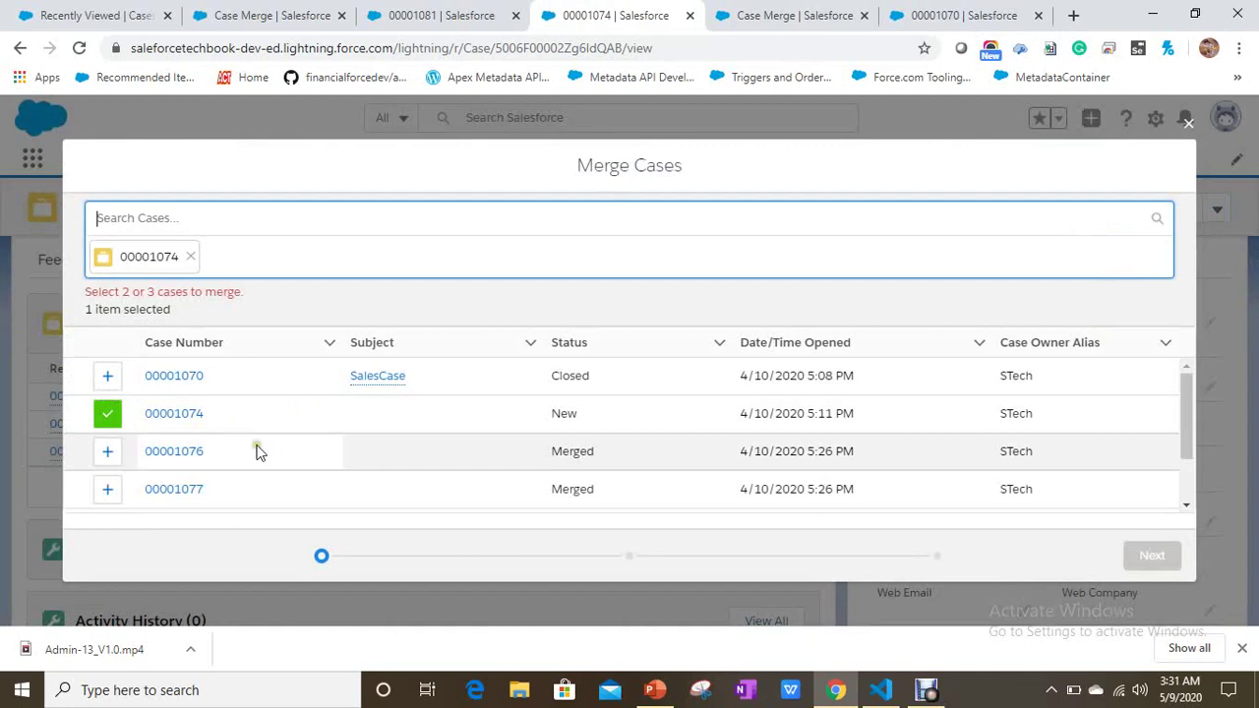
left_click(109, 452)
left_click(1147, 560)
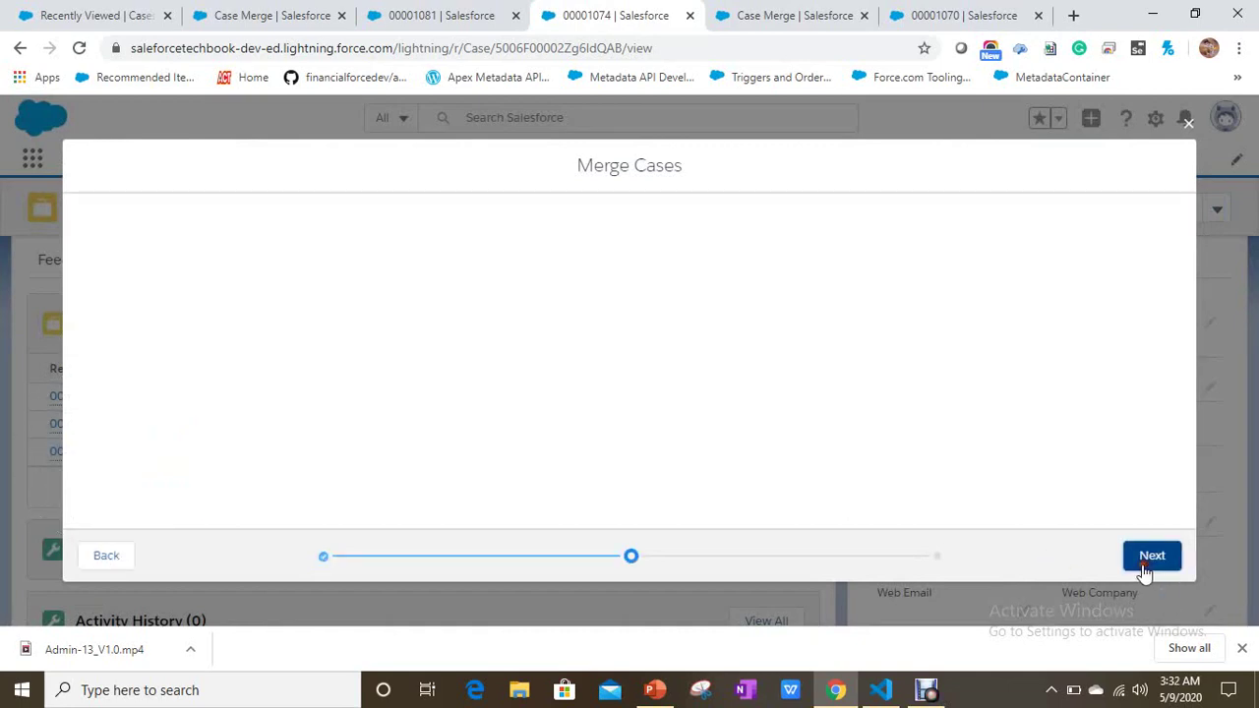
scroll(1132, 443, "down", 1)
left_click(1150, 556)
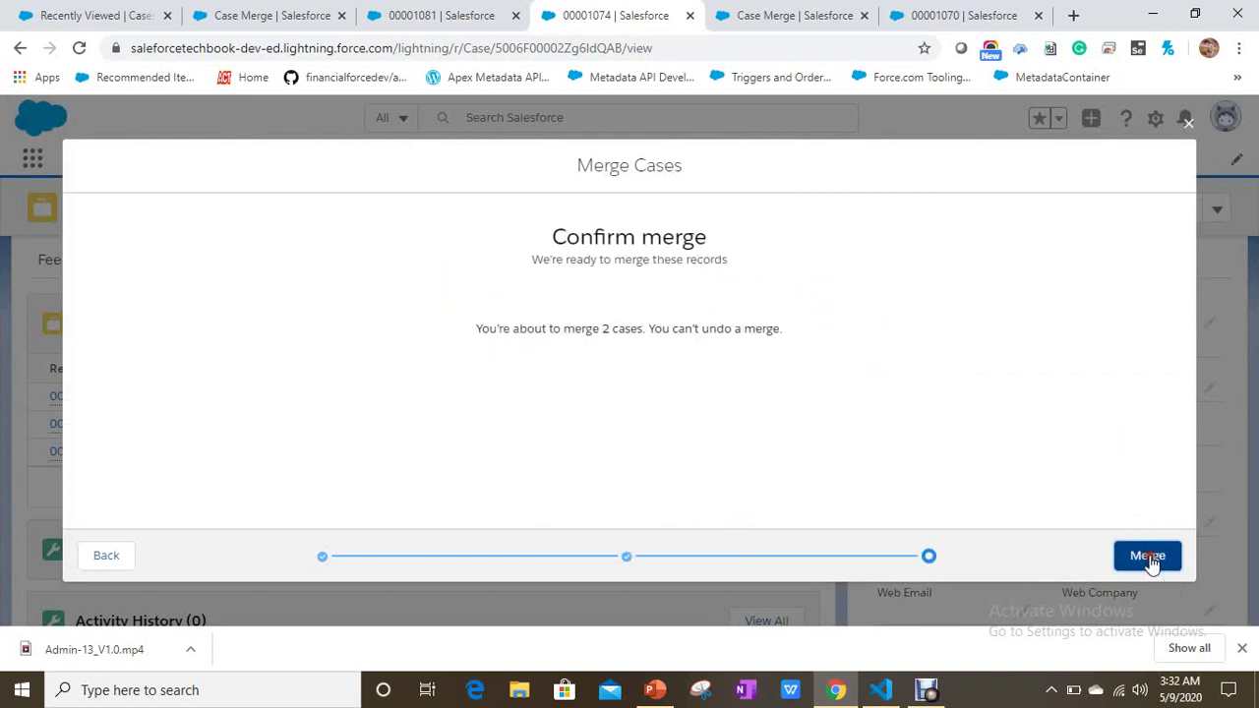
left_click(1146, 555)
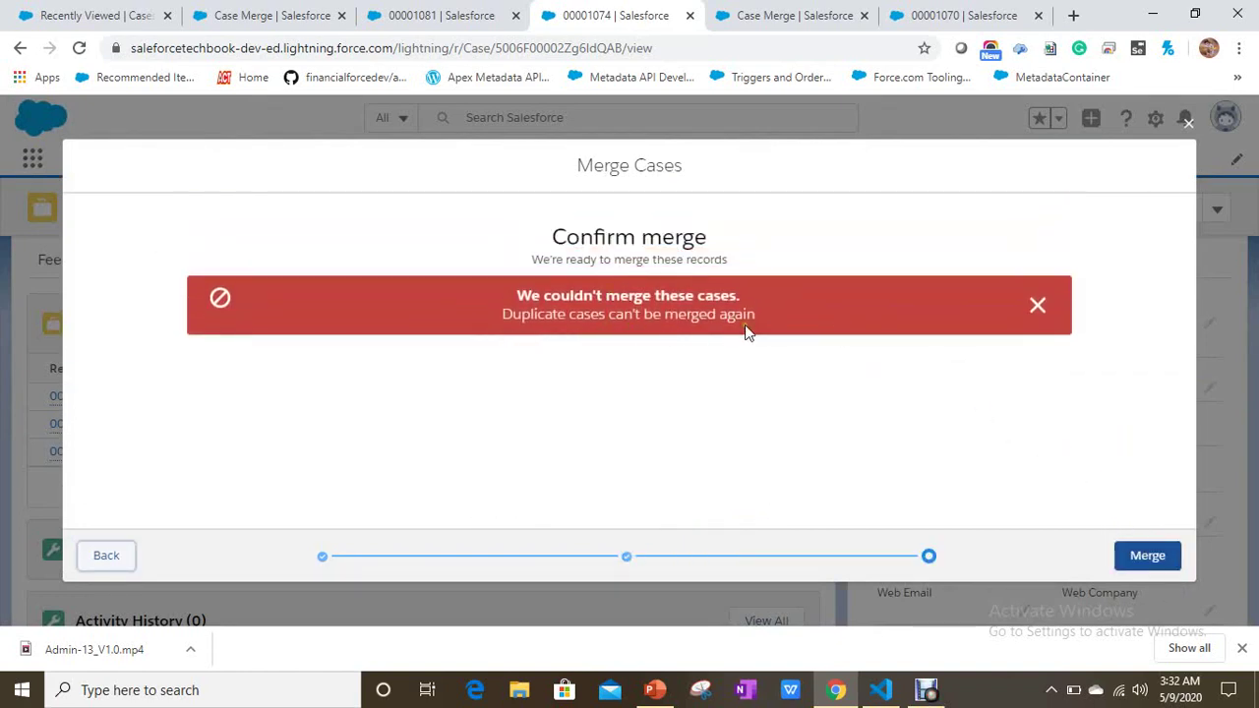
left_click(1039, 306)
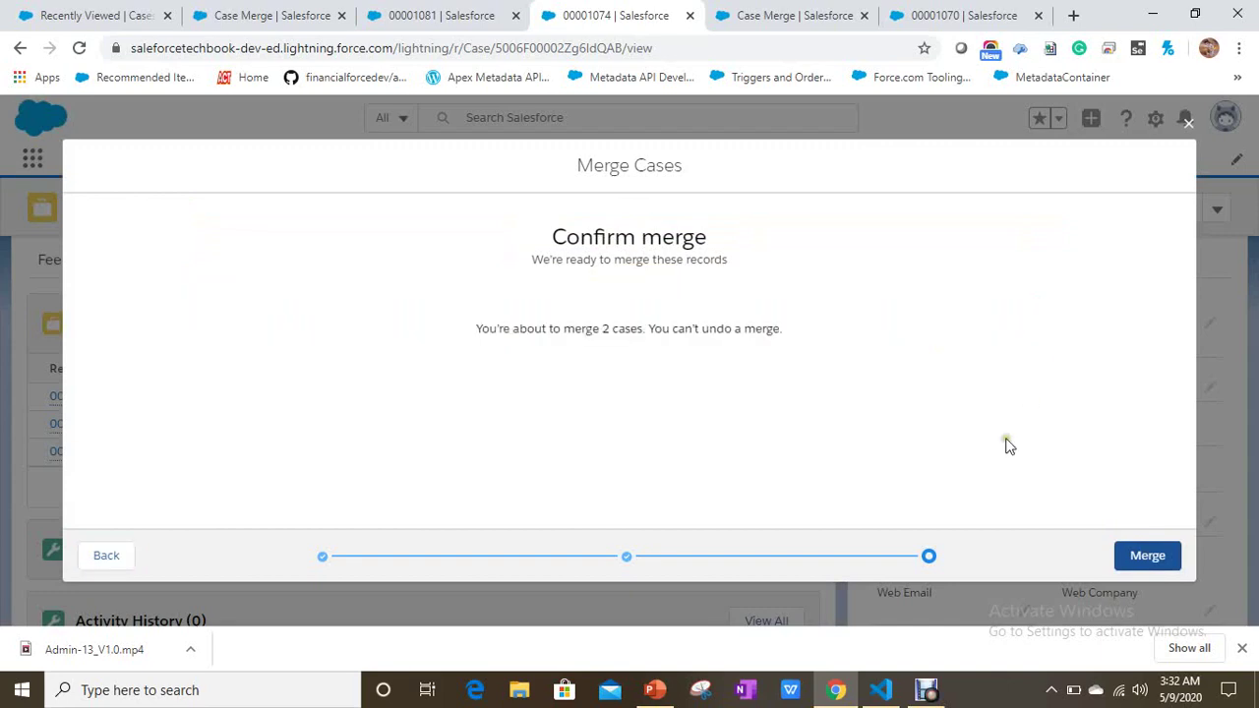
left_click(1188, 126)
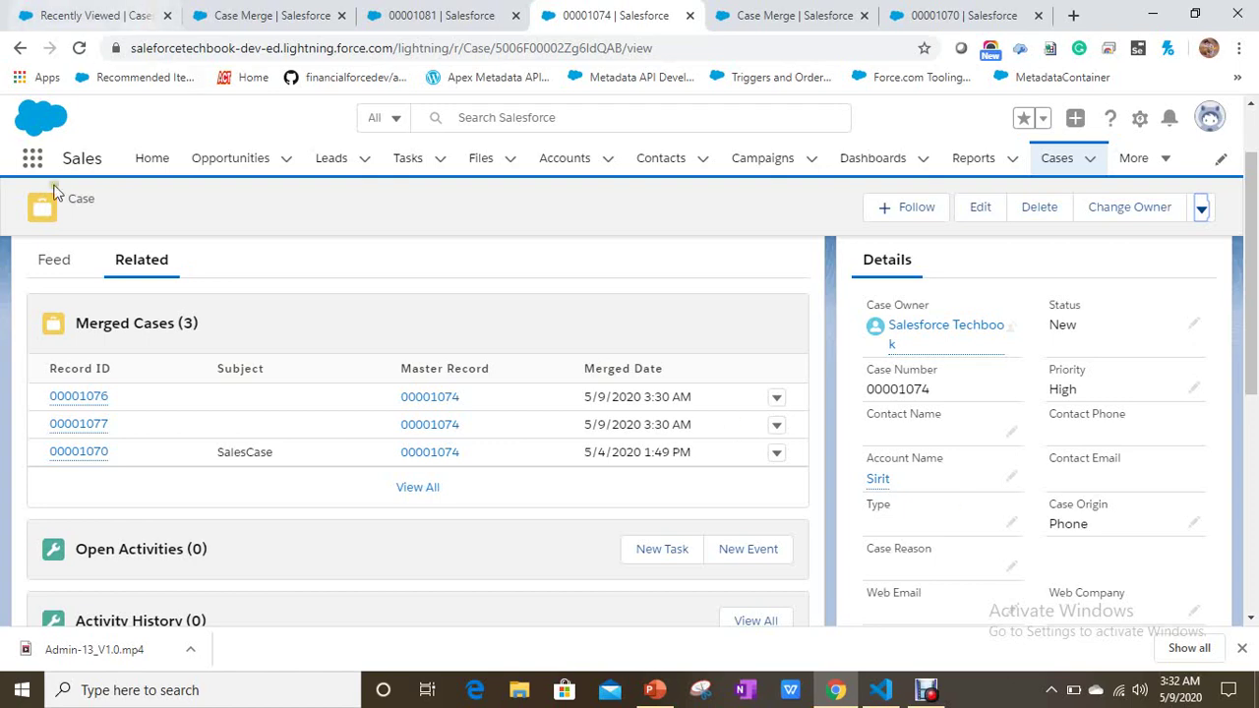
Save Case Merge with Delete duplicate cases after merge selected, then return to case 00001074
left_click(148, 340)
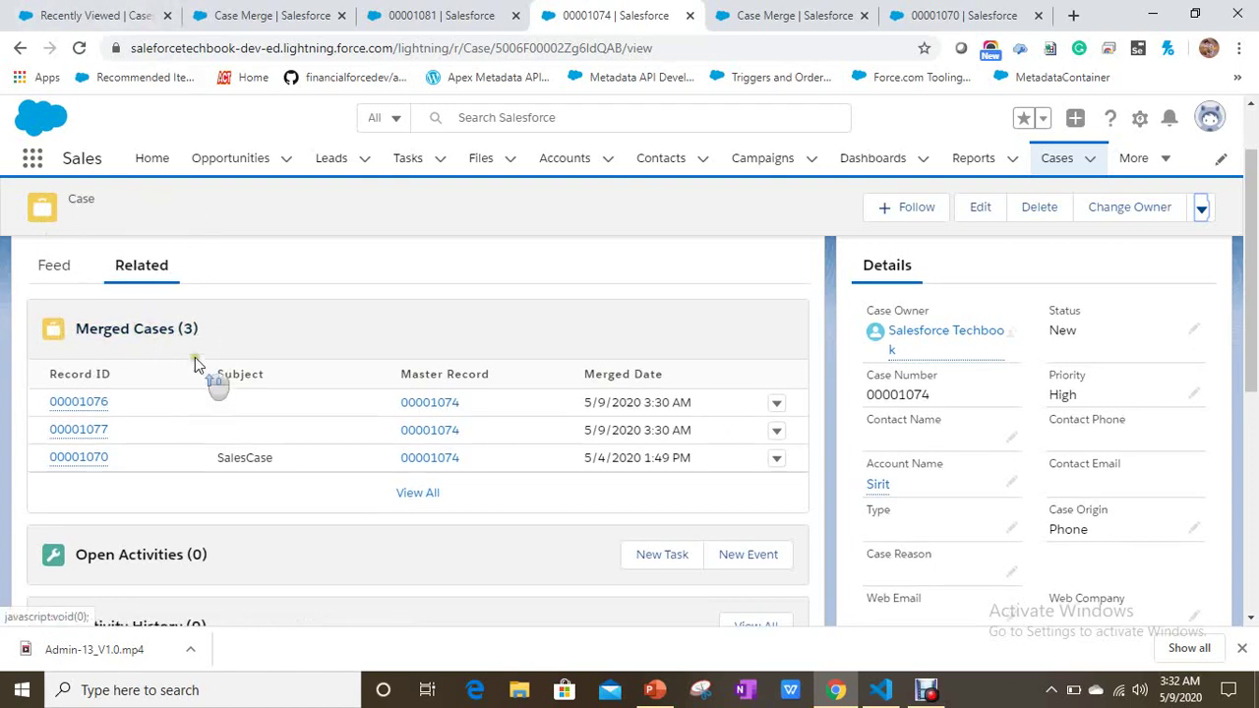
scroll(195, 357, "up", 1)
left_click(214, 321)
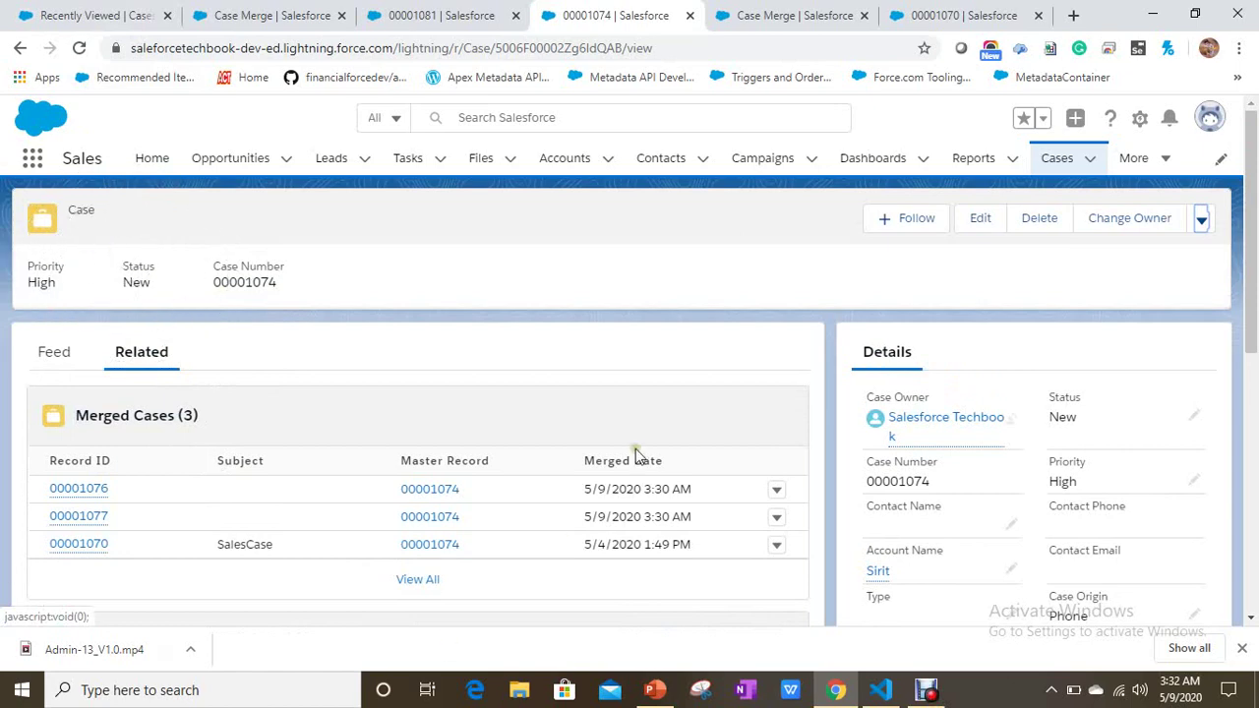
left_click(812, 15)
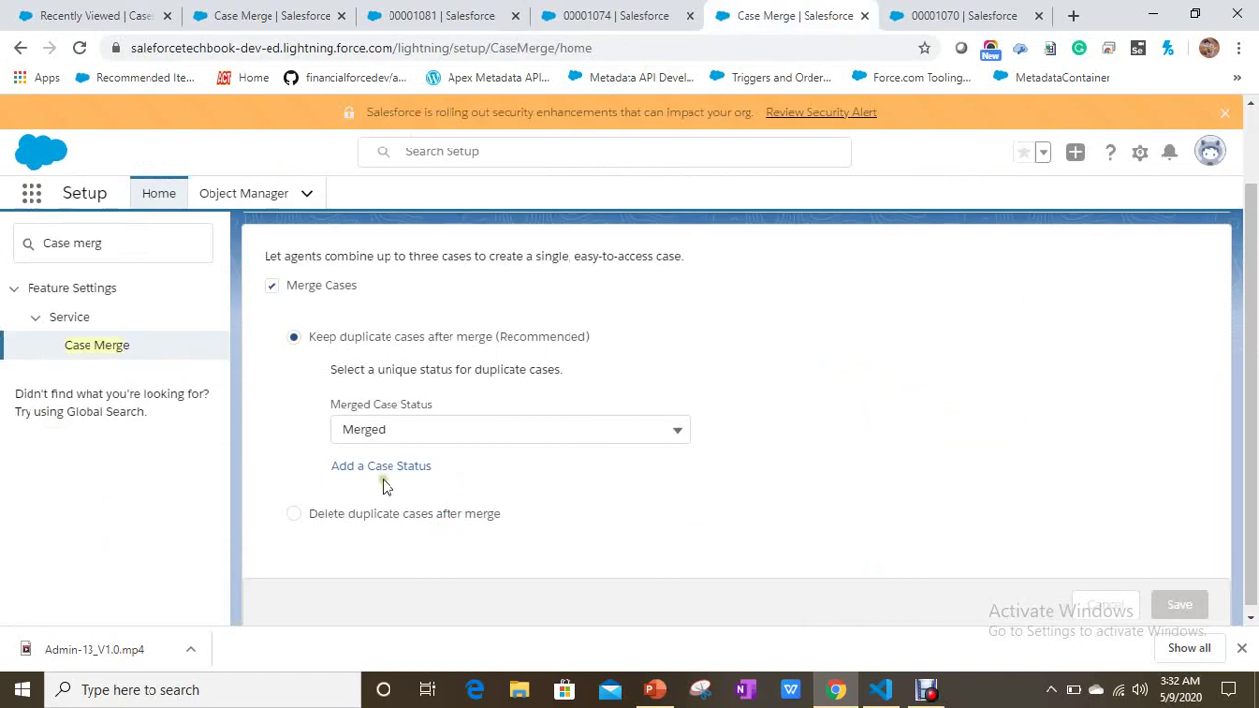
left_click(294, 514)
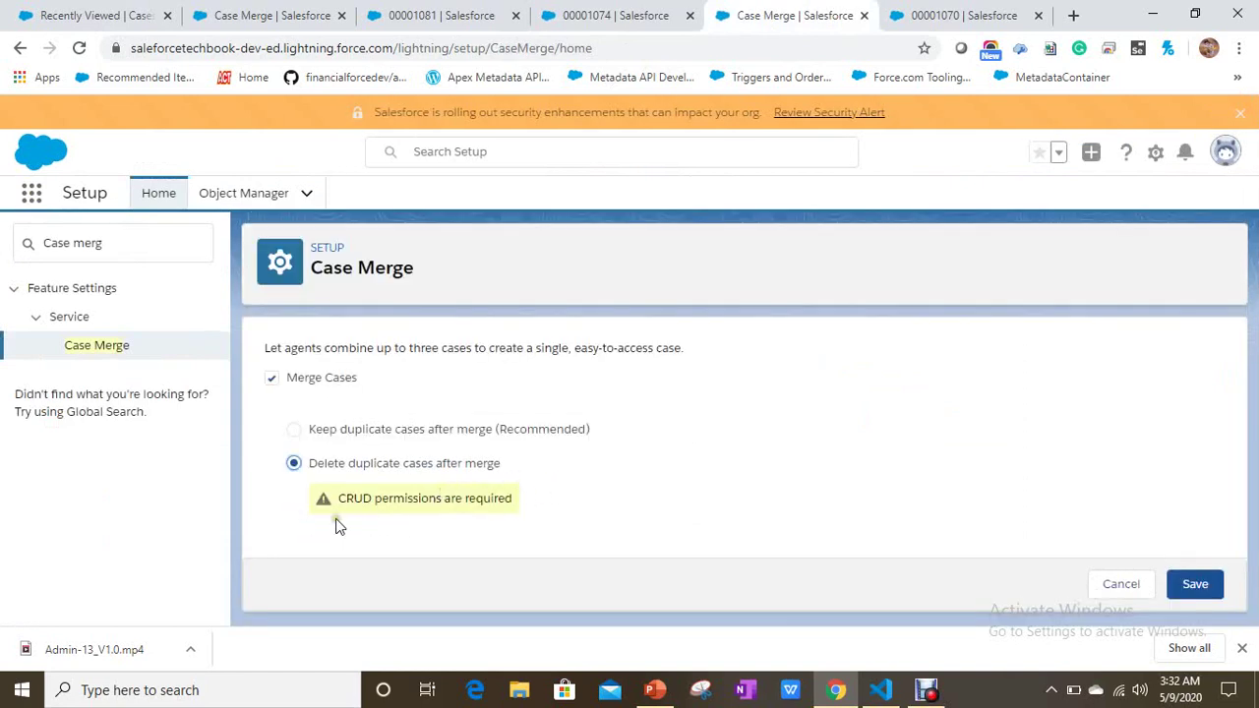
left_click(425, 518)
left_click(1199, 584)
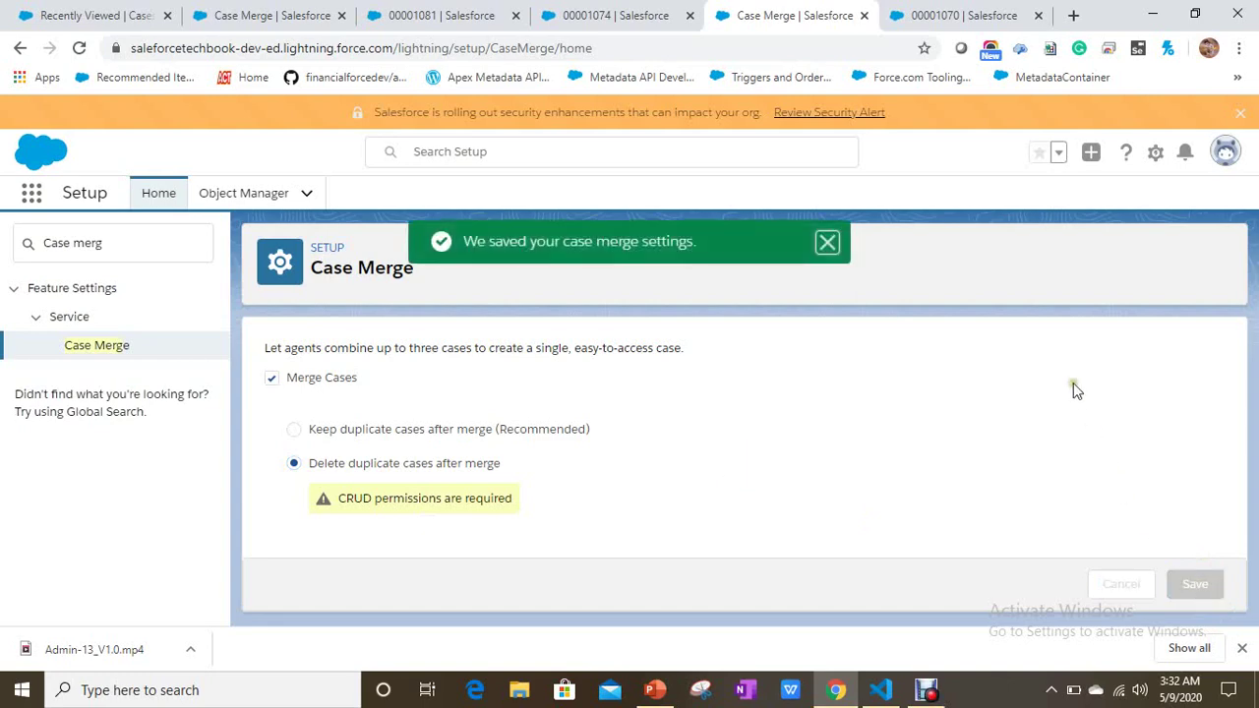
left_click(678, 15)
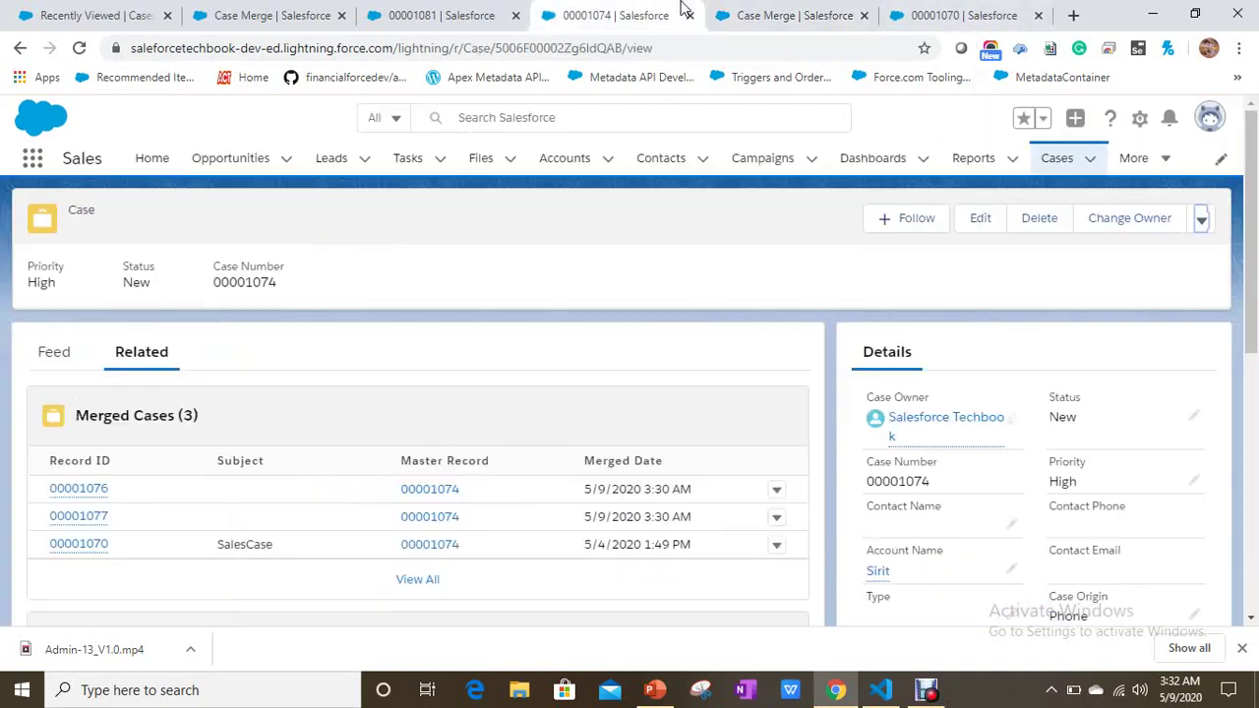
Select case 00001080 for merging into master 00001074 and advance through comparison to confirmation
left_click(1201, 221)
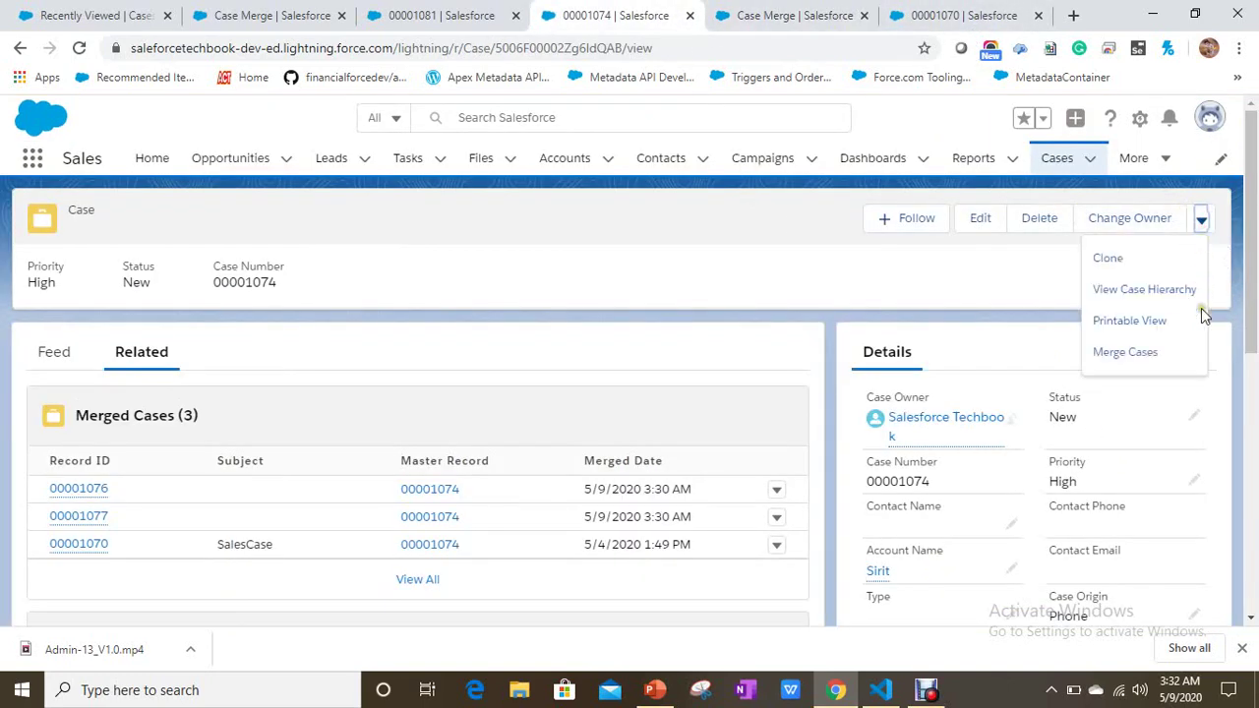
left_click(1141, 360)
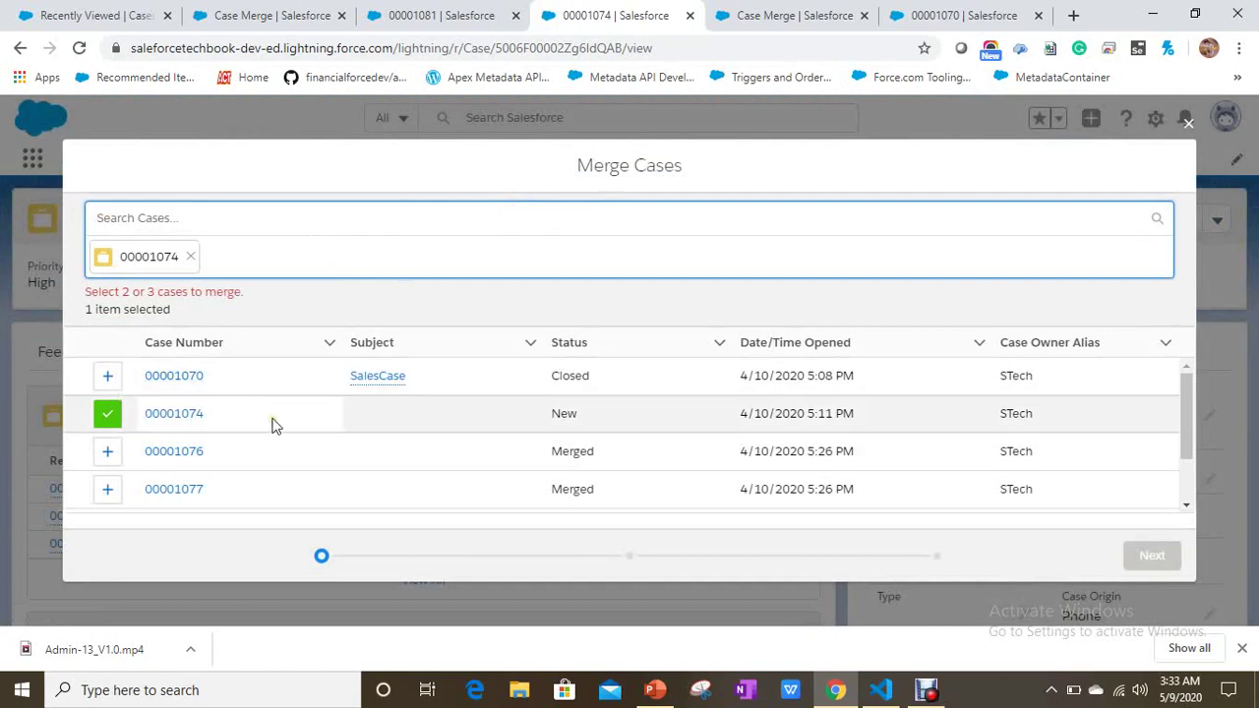
scroll(273, 424, "down", 2)
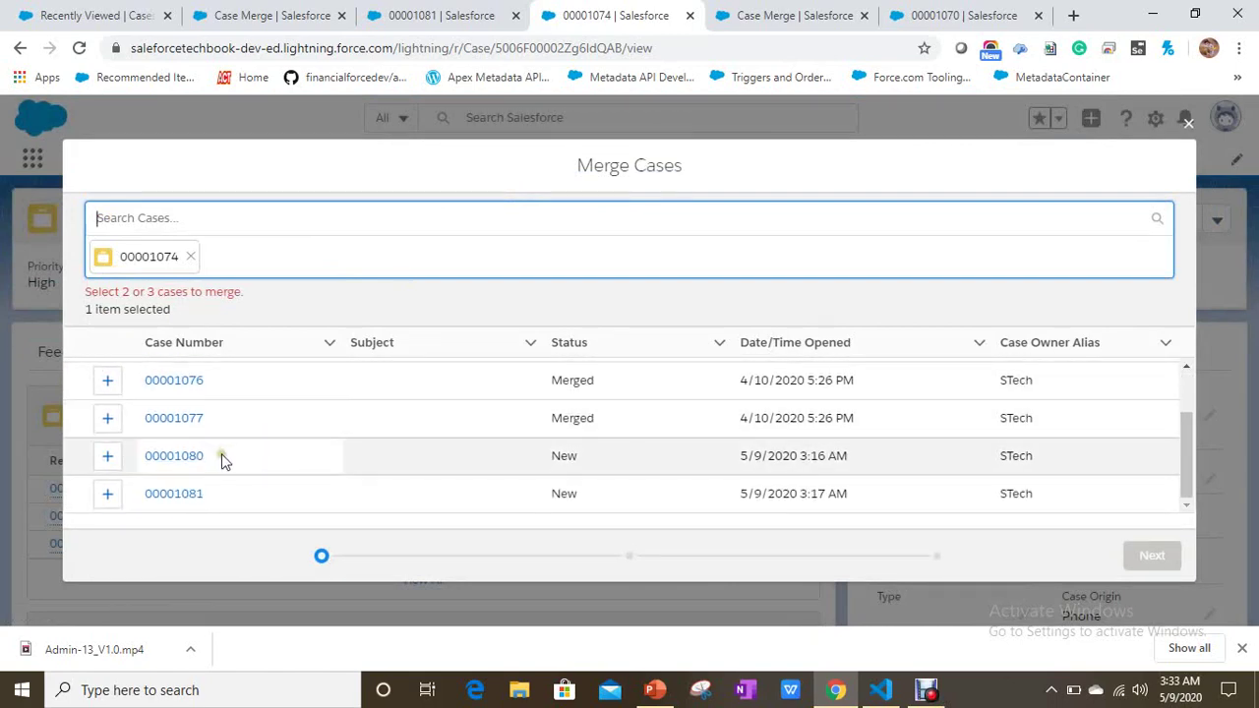
left_click(109, 457)
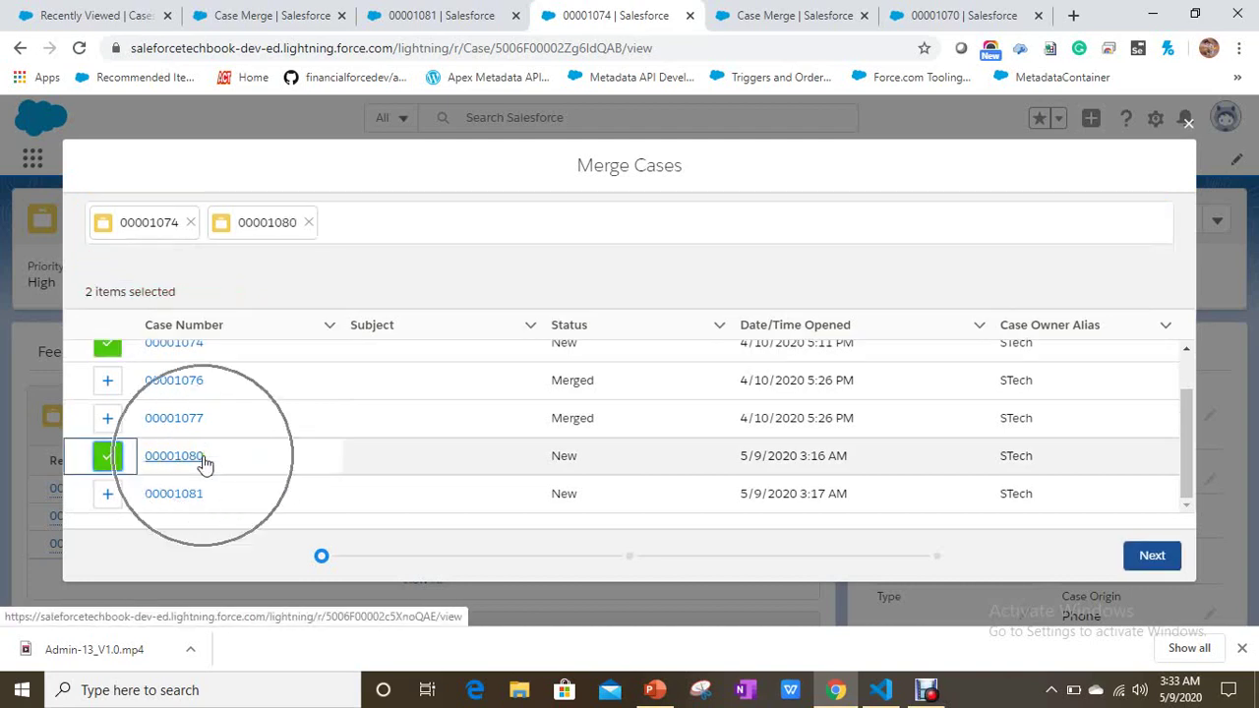
scroll(581, 413, "up", 2)
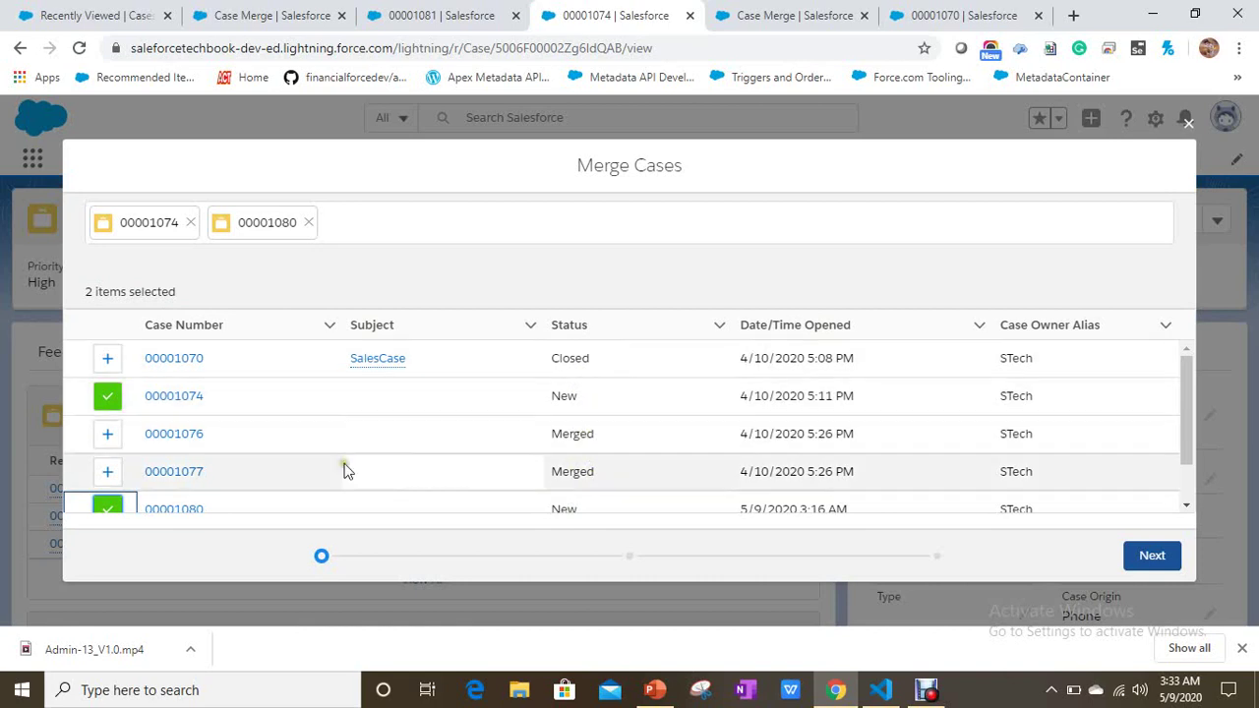
scroll(194, 462, "down", 1)
scroll(177, 443, "up", 2)
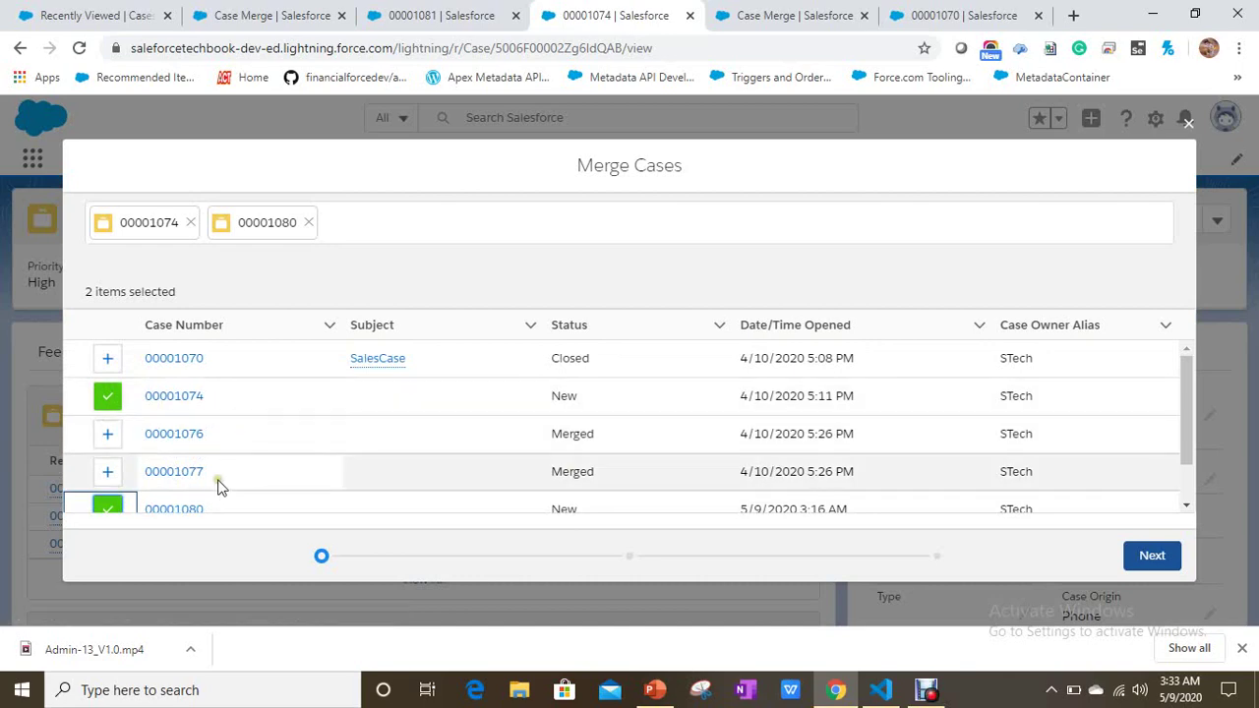
scroll(205, 492, "down", 1)
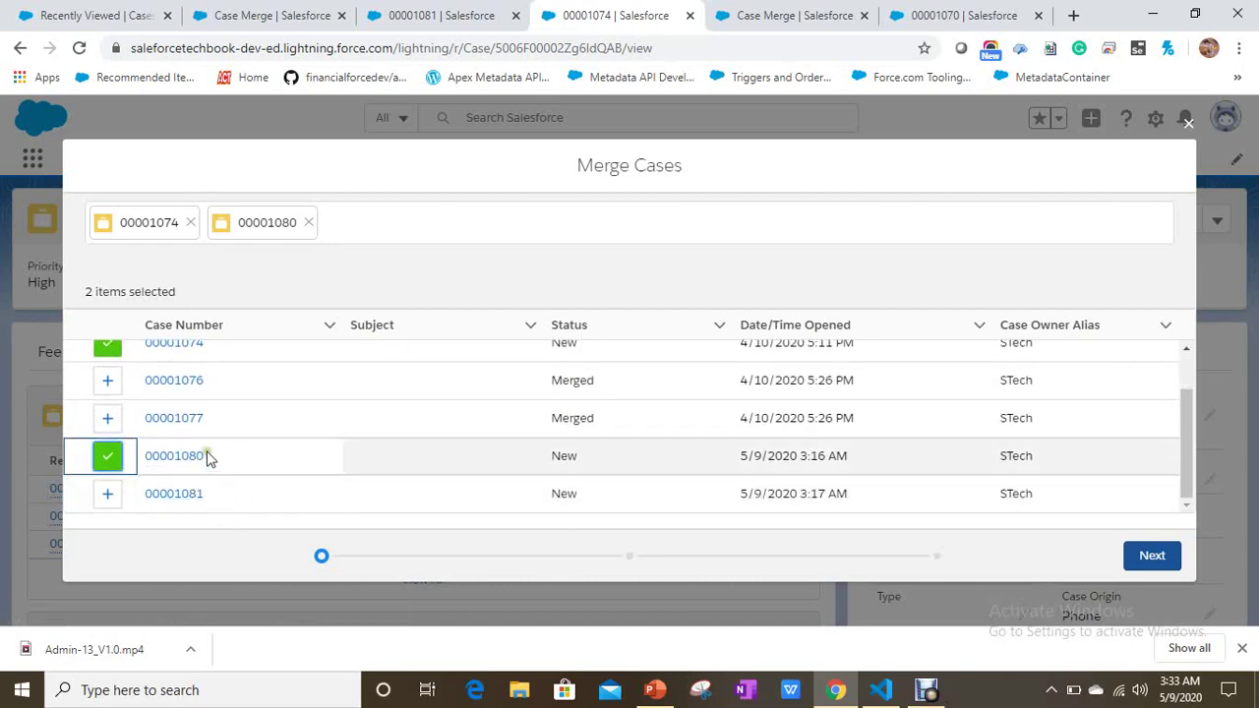
left_click(1153, 557)
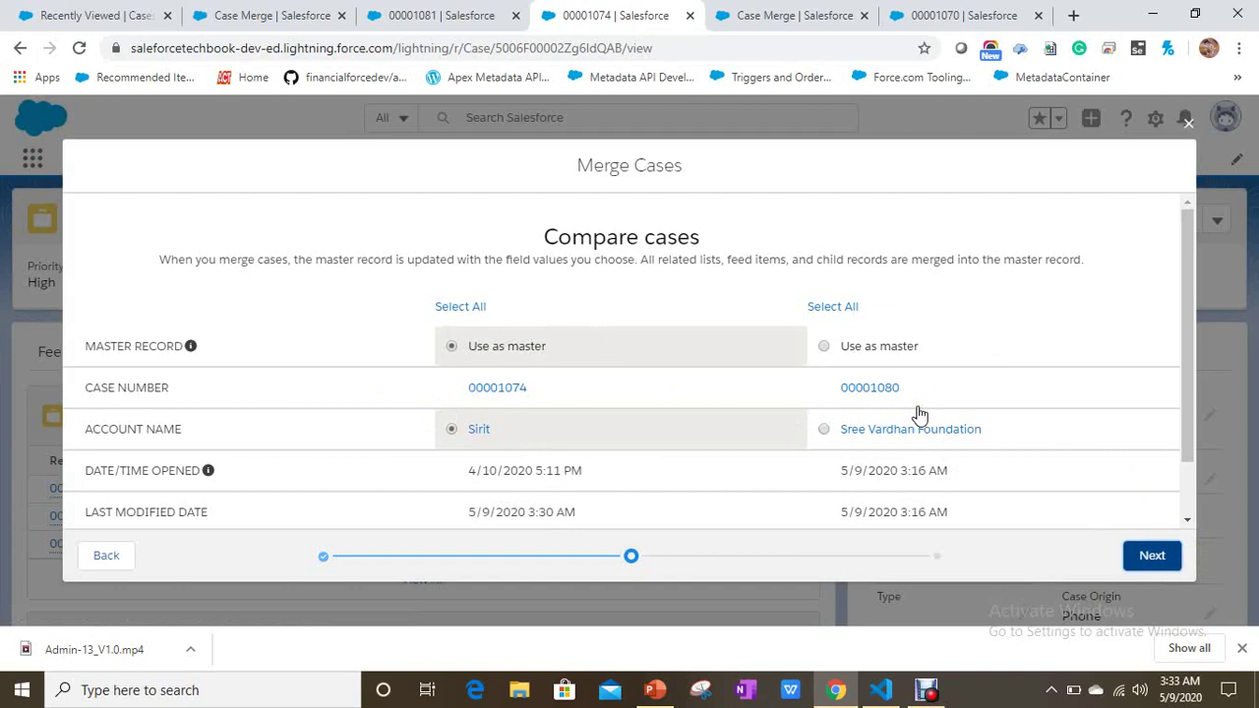
left_click(1153, 555)
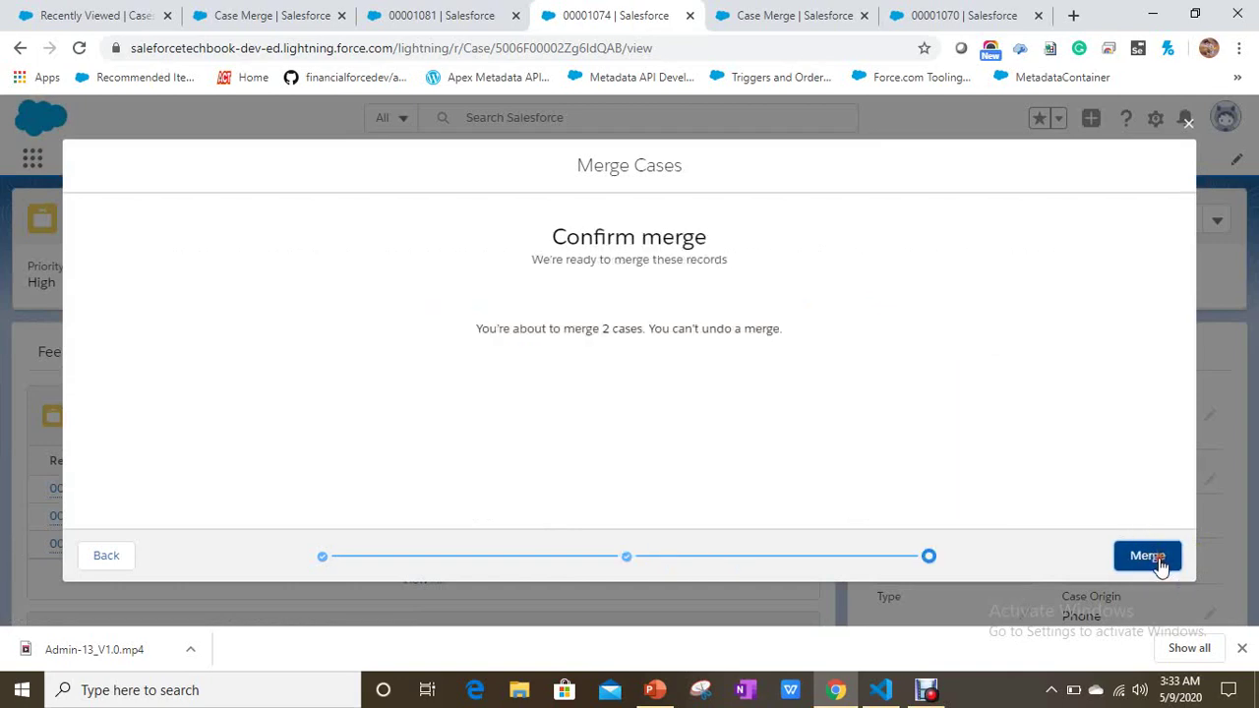
Merge 00001080 into 00001074, then review the Merged Cases (3) related list
left_click(1151, 558)
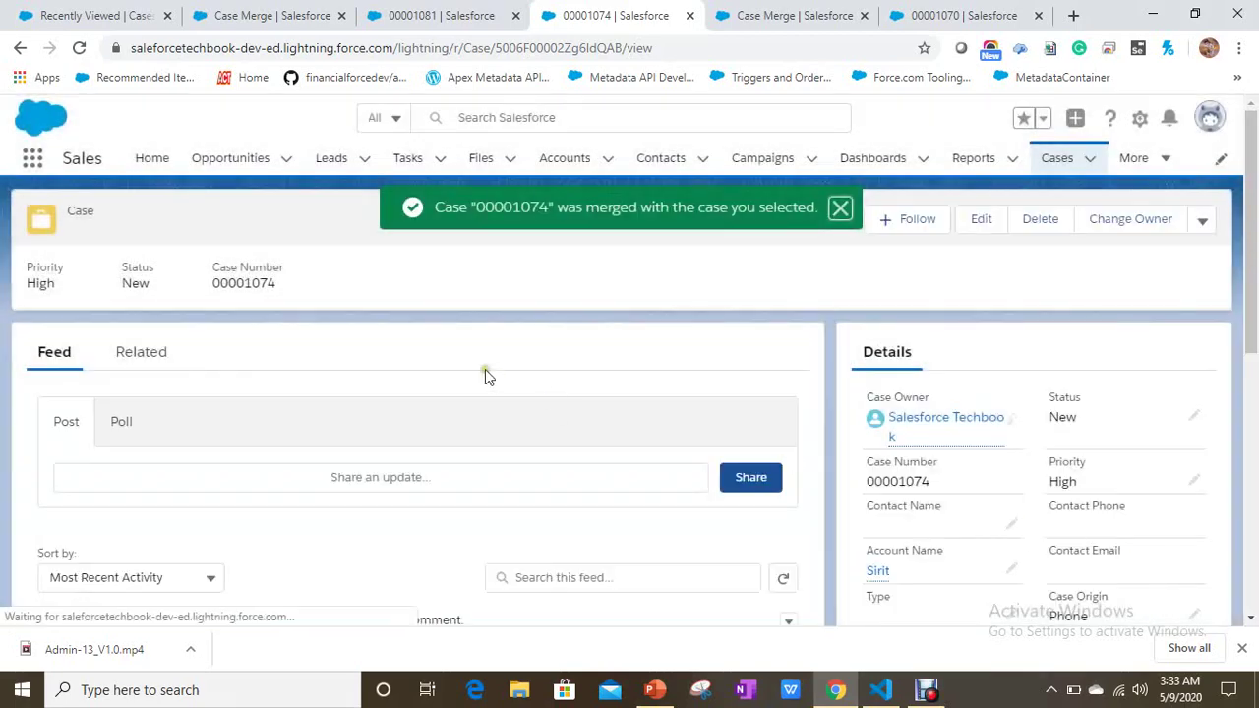
left_click(163, 369)
scroll(334, 449, "down", 1)
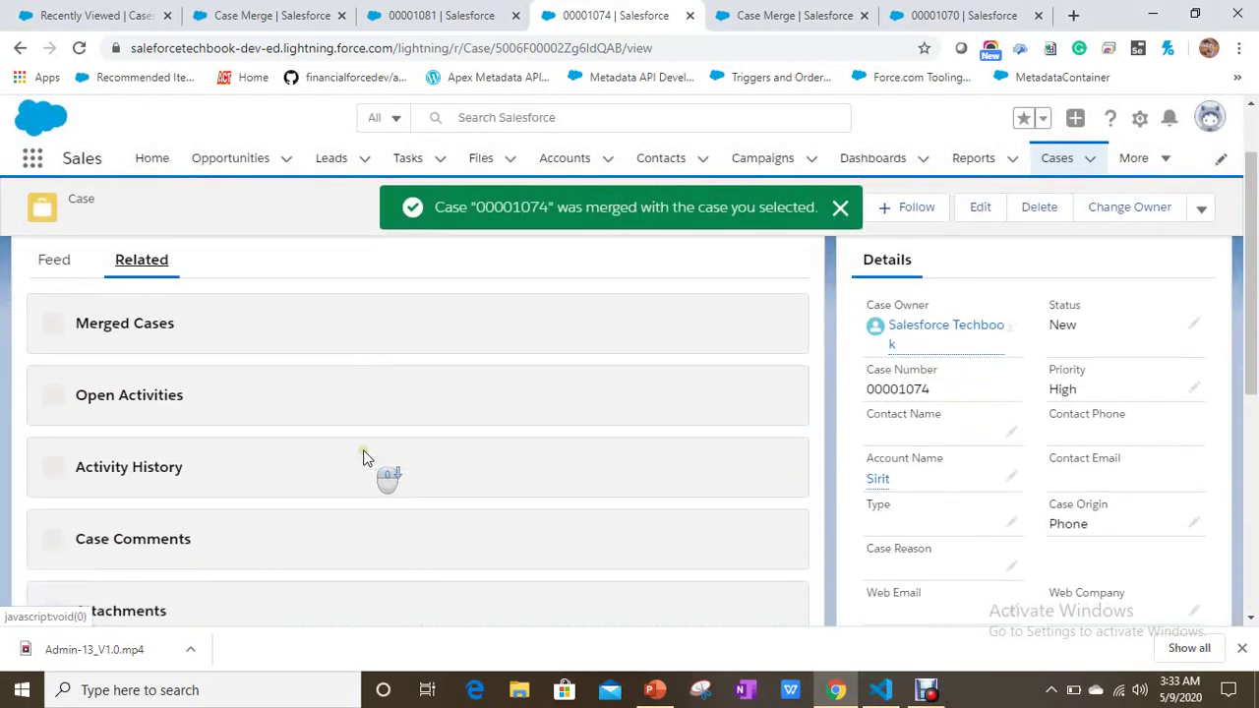
left_click(135, 448)
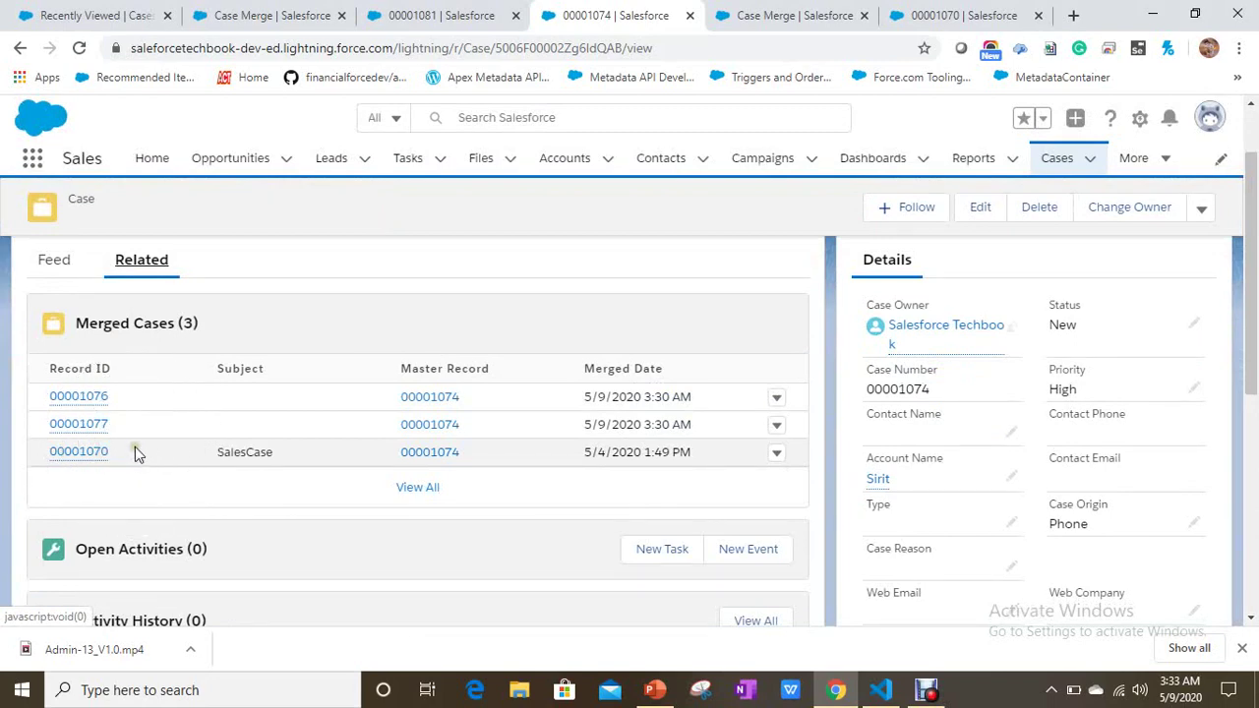
scroll(828, 255, "up", 1)
left_click_drag(202, 421, 81, 417)
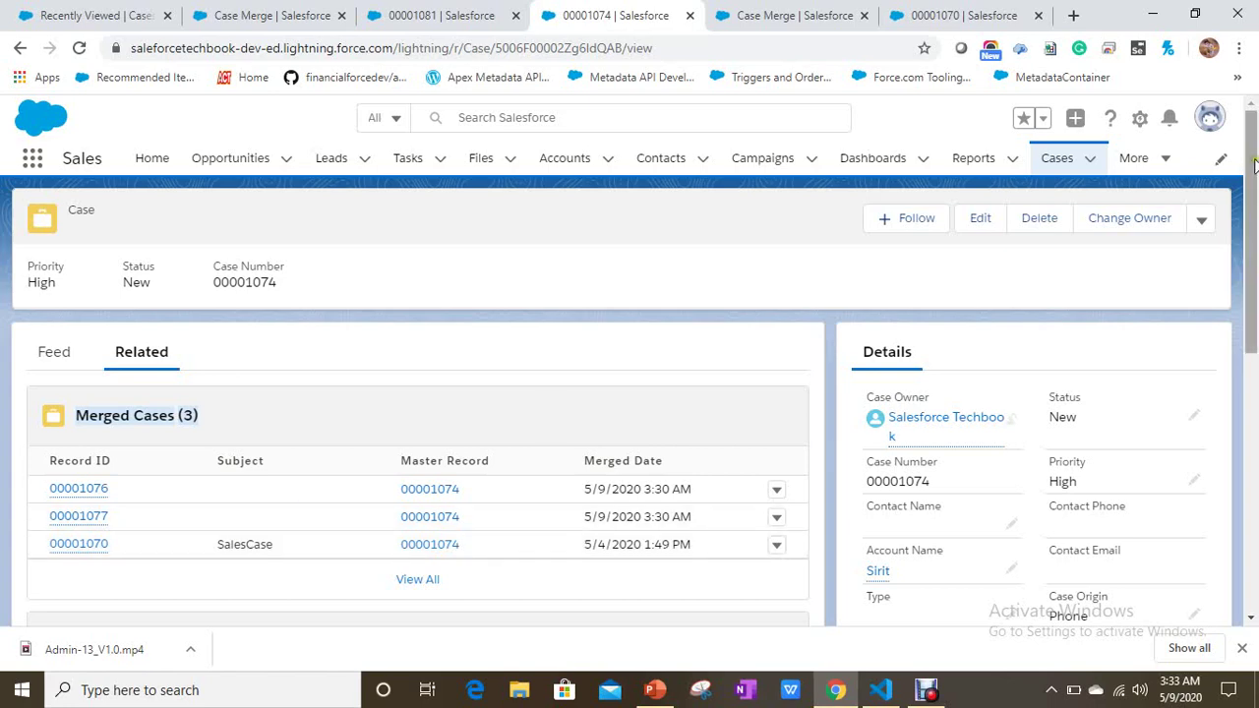
Open the Recycle Bin in a new tab, find deleted case 00001080, and return to Case Merge setup
left_click(32, 163)
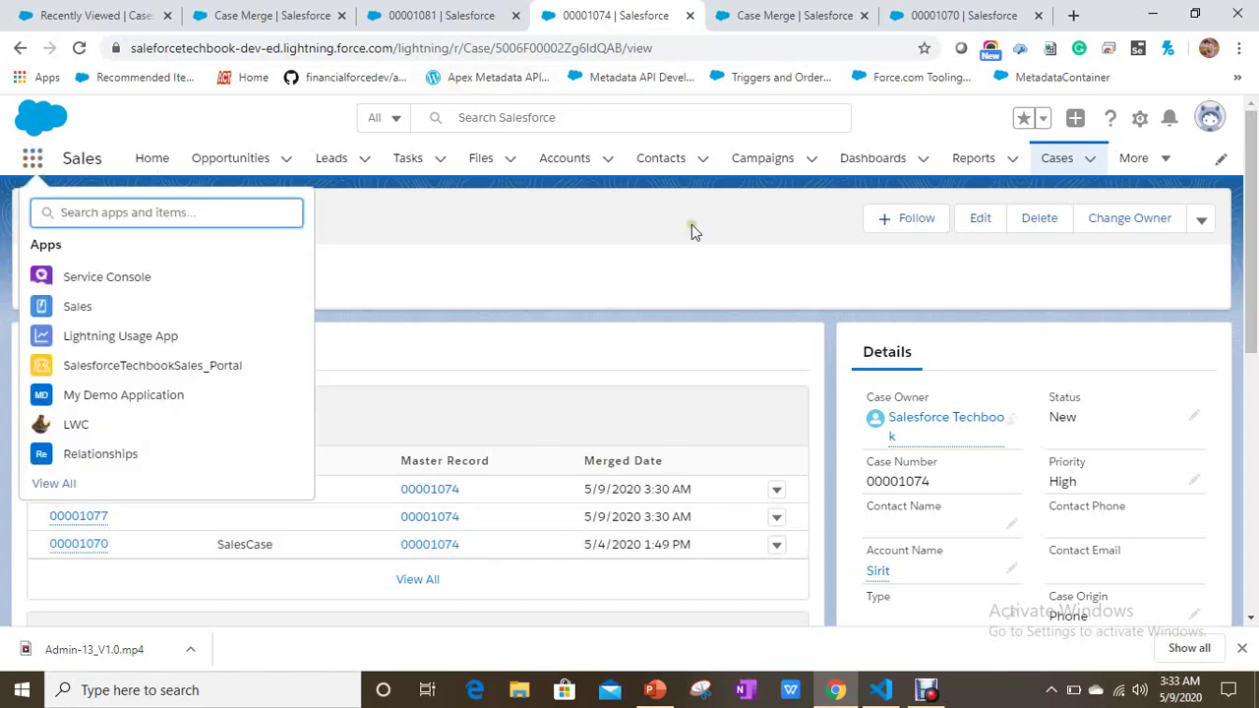
type("Recy")
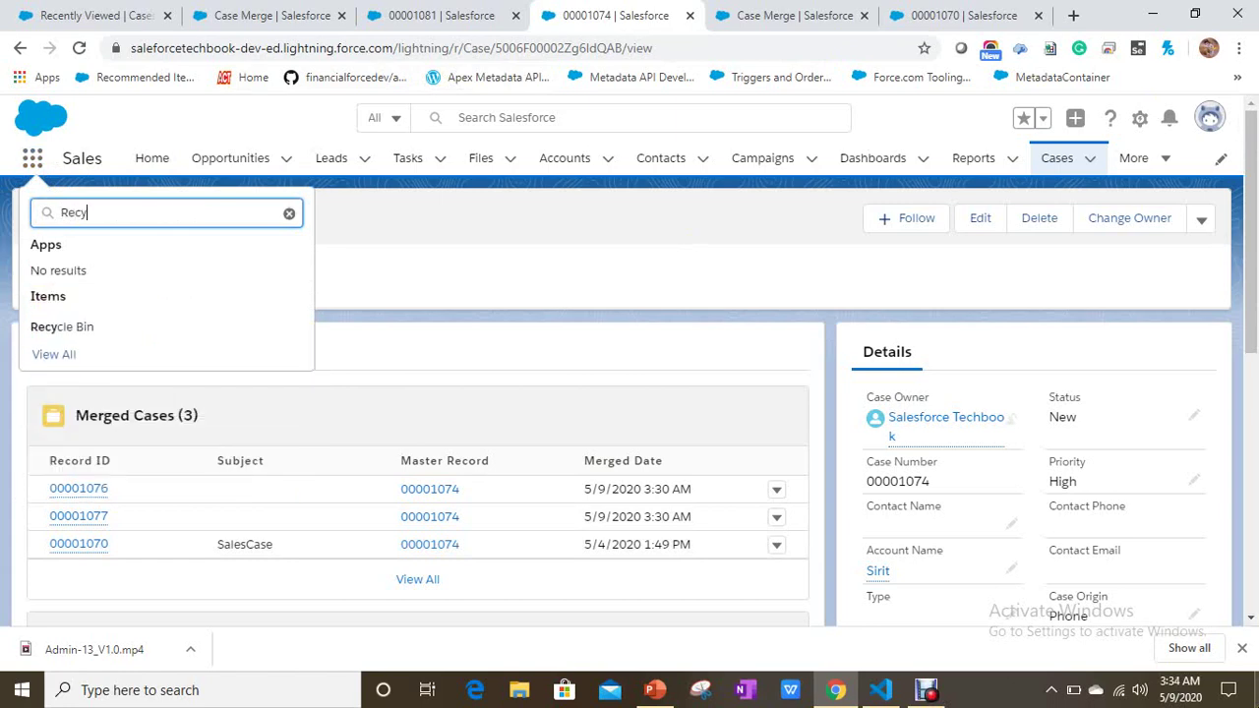
right_click(57, 328)
left_click(108, 341)
left_click(939, 15)
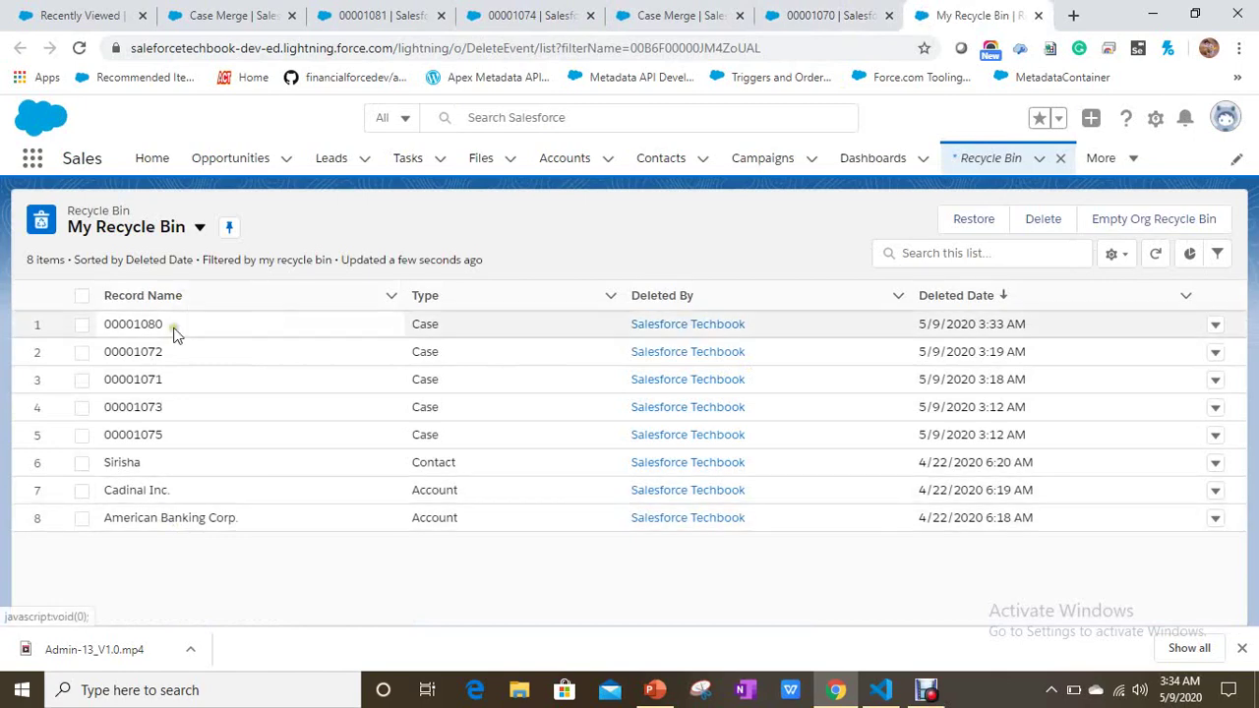
left_click(111, 324)
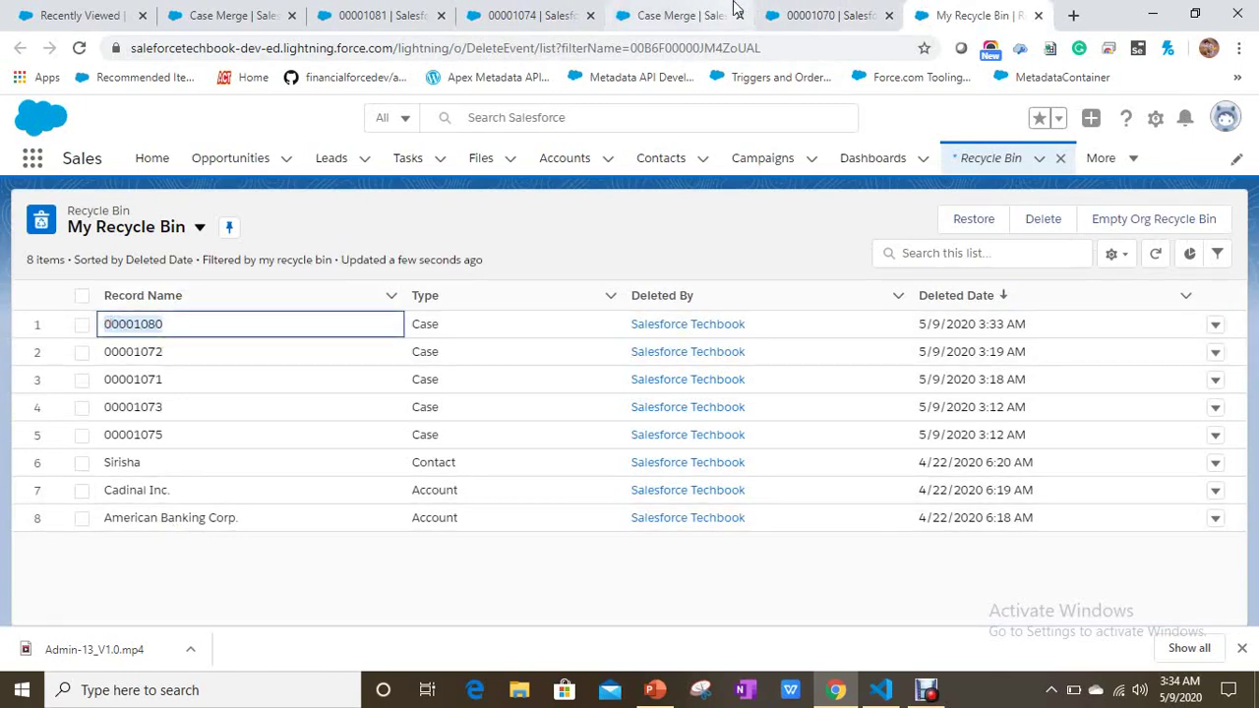
left_click(808, 16)
left_click(718, 10)
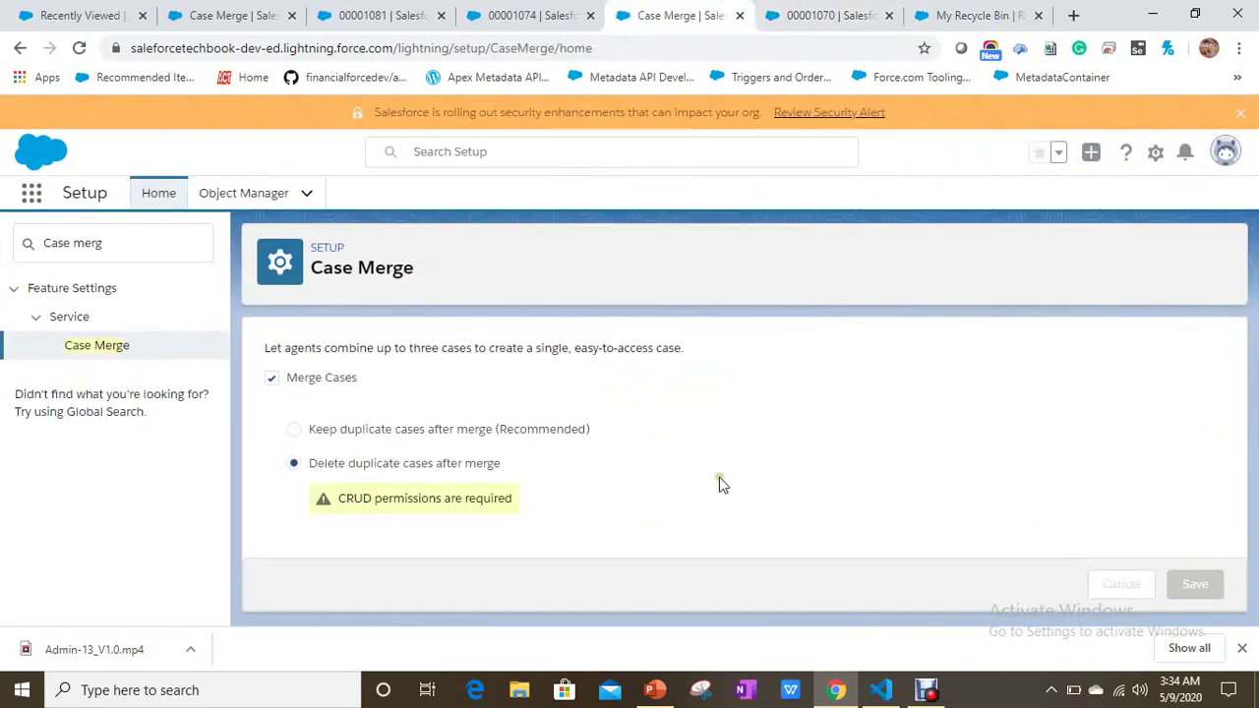
In PowerPoint, view the Reference and Case Merge Settings slides, then the final subscribe slide
left_click(654, 689)
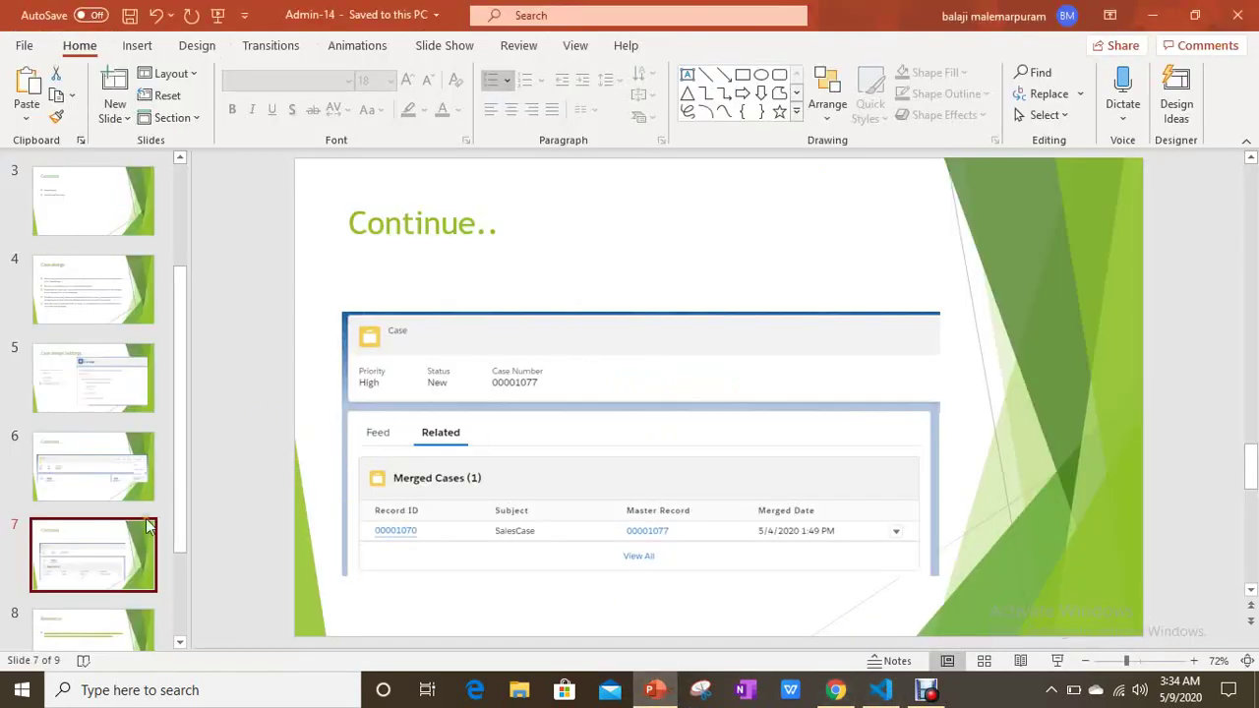
scroll(155, 581, "down", 2)
left_click(143, 578)
left_click_drag(861, 349, 361, 315)
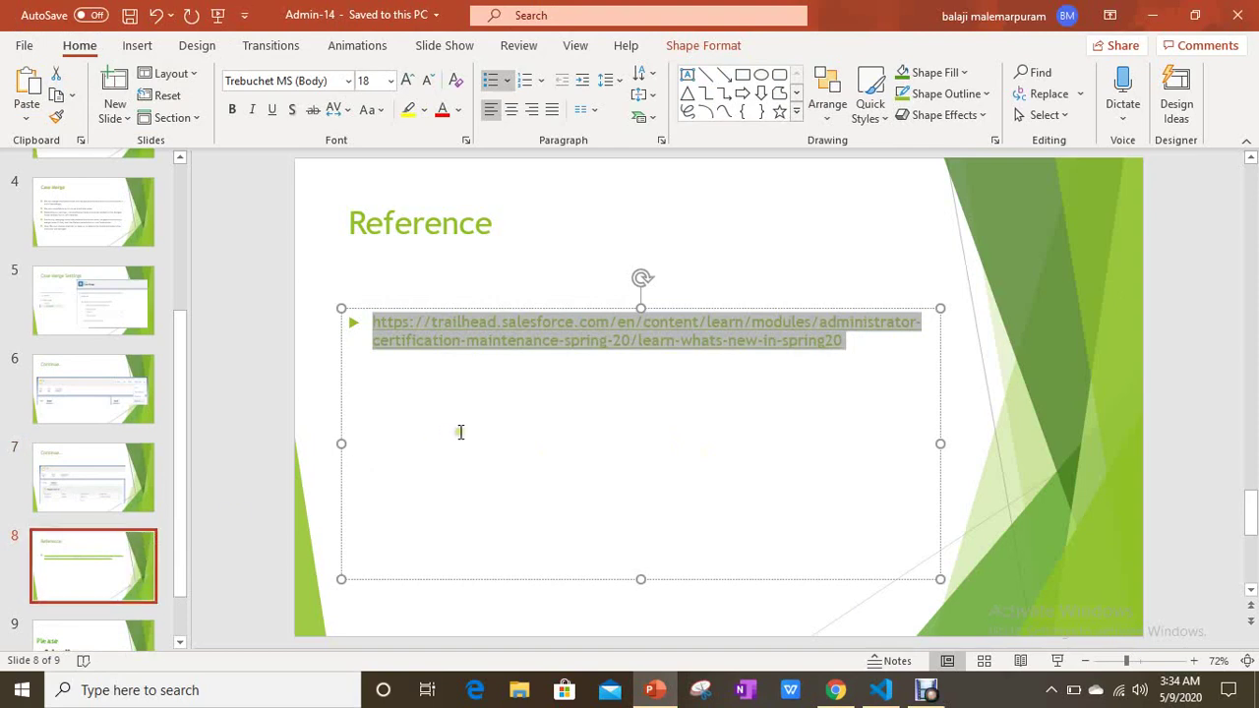
left_click(87, 305)
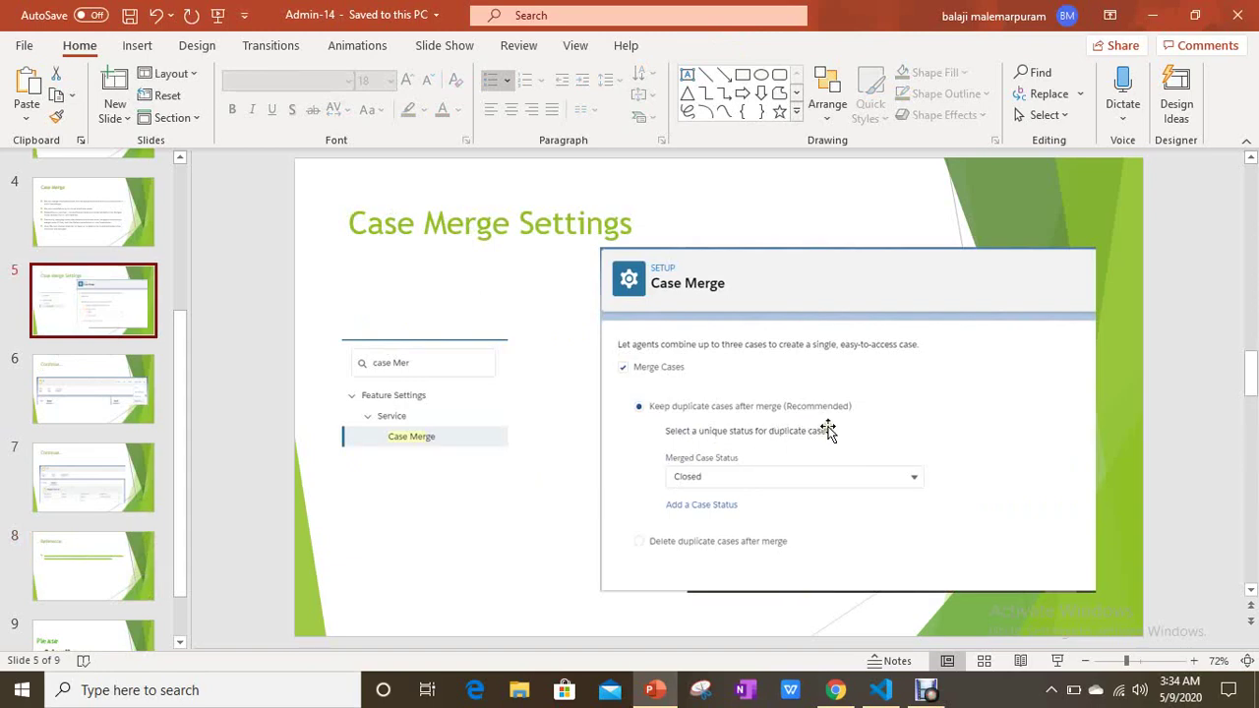
scroll(83, 446, "down", 2)
left_click(118, 584)
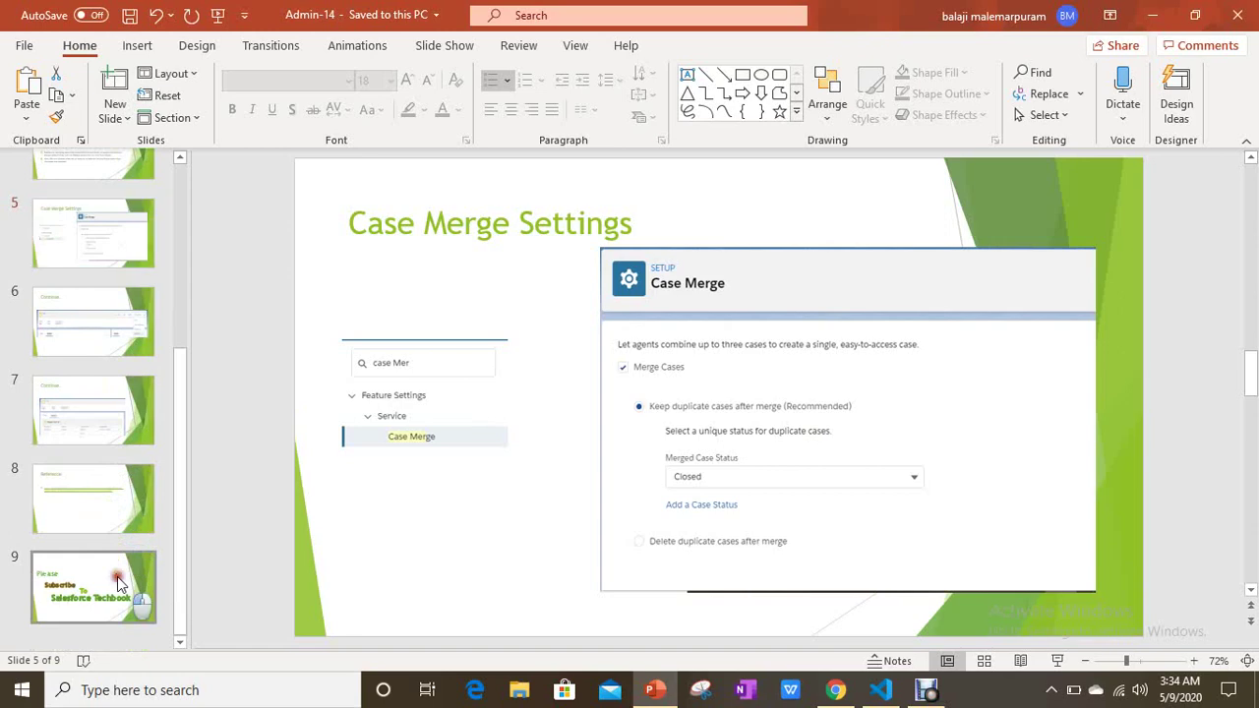